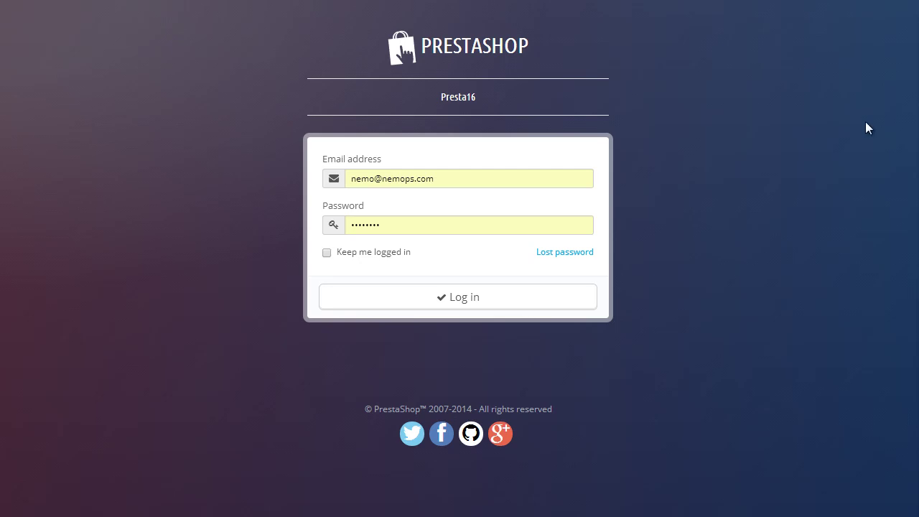
Log in to the Presta16 back office with the prefilled credentials and look over the dashboard
{"action": "left_click", "coordinate": [473, 304]}
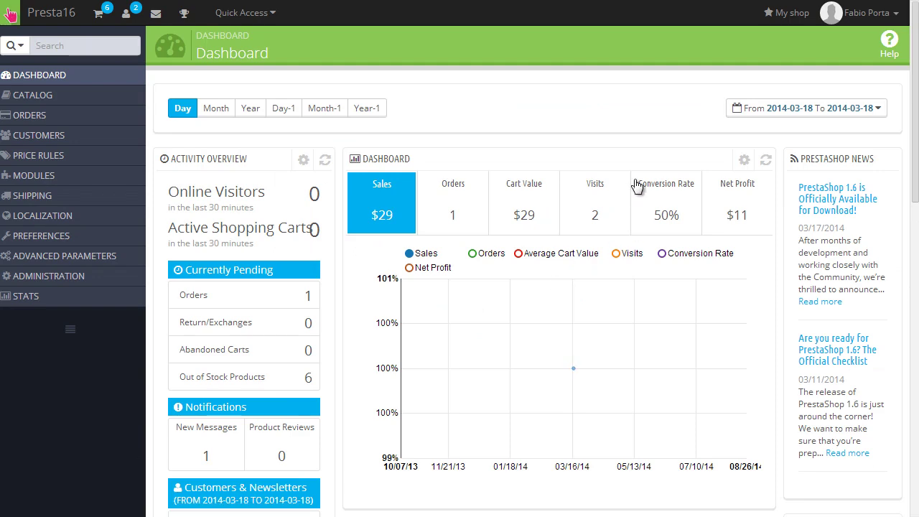
{"action": "scroll", "coordinate": [636, 185], "scroll_direction": "down", "scroll_amount": 4}
{"action": "scroll", "coordinate": [636, 192], "scroll_direction": "up", "scroll_amount": 4}
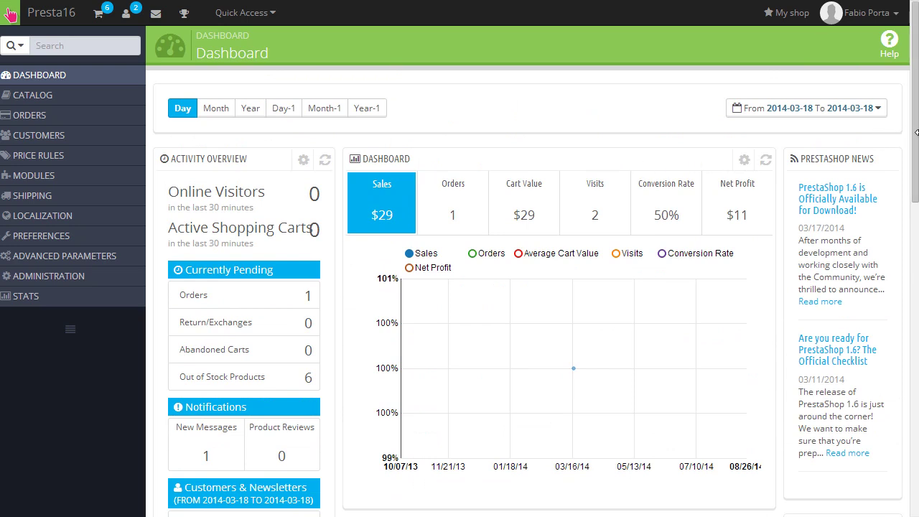
Check the back office's mobile layout and collapsed menus at a narrow browser width, and restore the full width
{"action": "left_click_drag", "start_coordinate": [837, 157], "coordinate": [150, 157]}
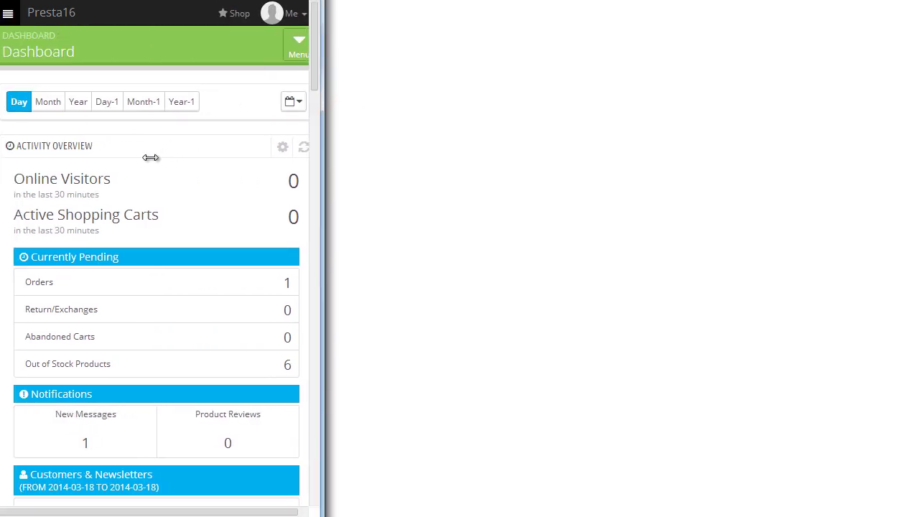
{"action": "left_click", "coordinate": [10, 15]}
{"action": "left_click", "coordinate": [12, 15]}
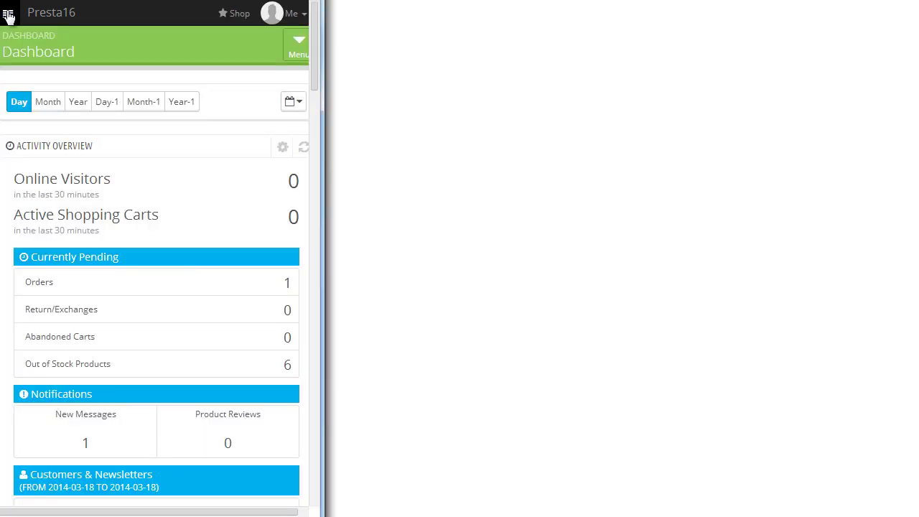
{"action": "left_click", "coordinate": [294, 46]}
{"action": "left_click", "coordinate": [299, 49]}
{"action": "left_click", "coordinate": [299, 49]}
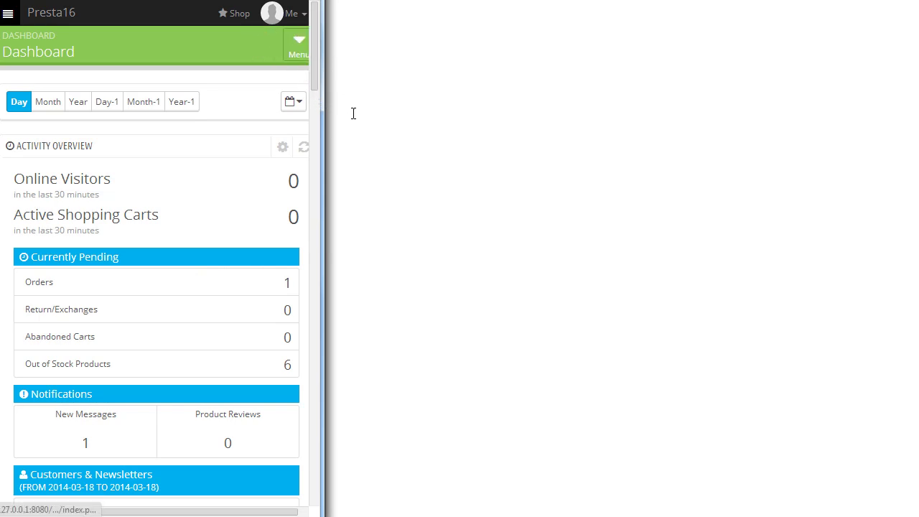
{"action": "left_click_drag", "start_coordinate": [322, 117], "coordinate": [918, 175]}
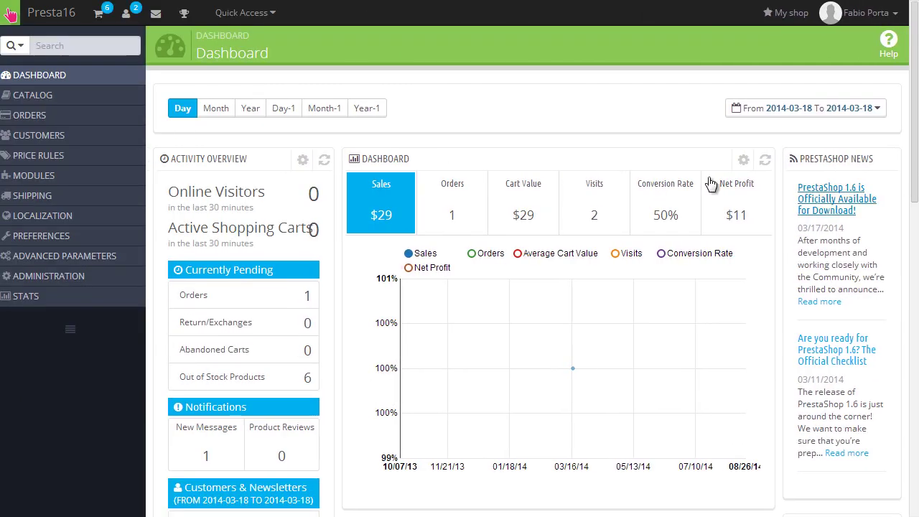
Look over the dashboard, the merchant expertise summary and the Quick Access shortcuts
{"action": "scroll", "coordinate": [506, 280], "scroll_direction": "down", "scroll_amount": 10}
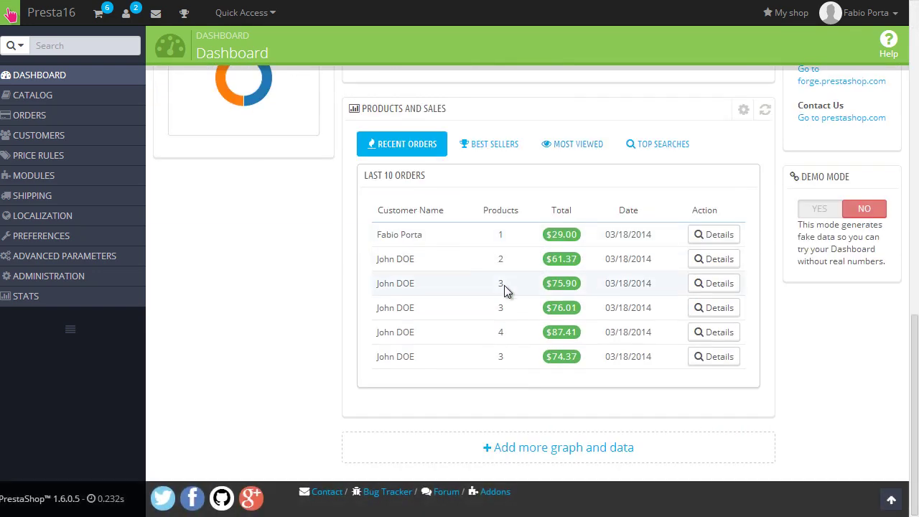
{"action": "scroll", "coordinate": [503, 284], "scroll_direction": "up", "scroll_amount": 10}
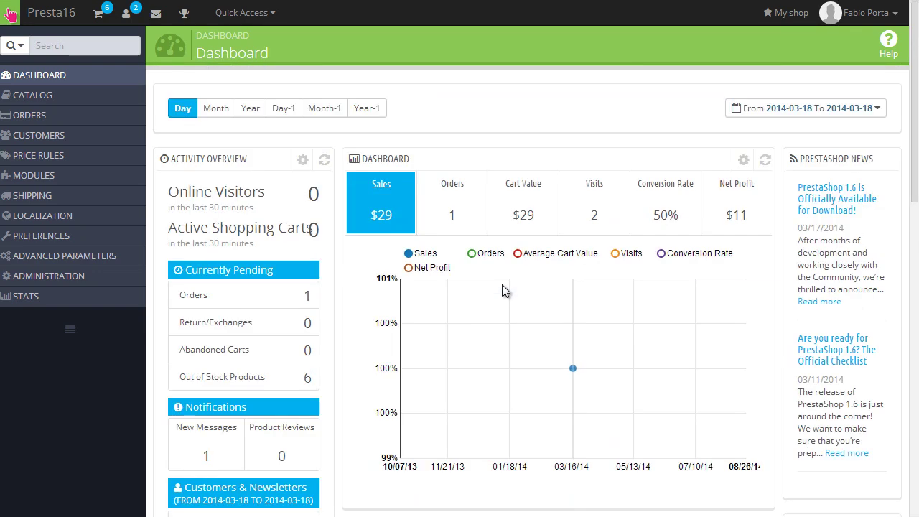
{"action": "left_click", "coordinate": [185, 15]}
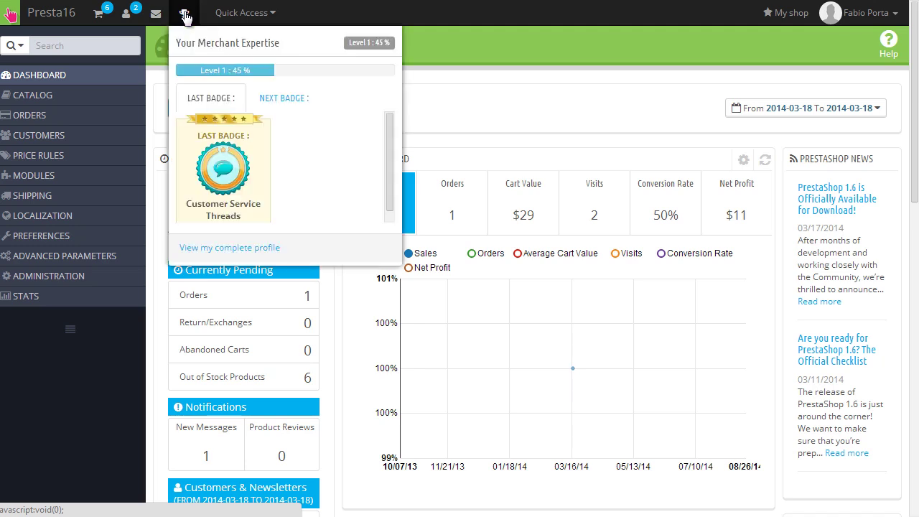
{"action": "left_click", "coordinate": [482, 47]}
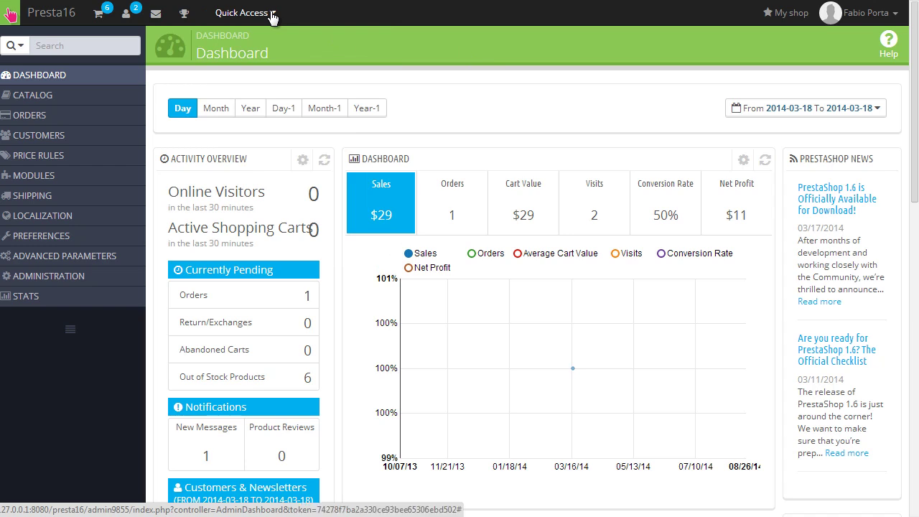
{"action": "left_click", "coordinate": [272, 14]}
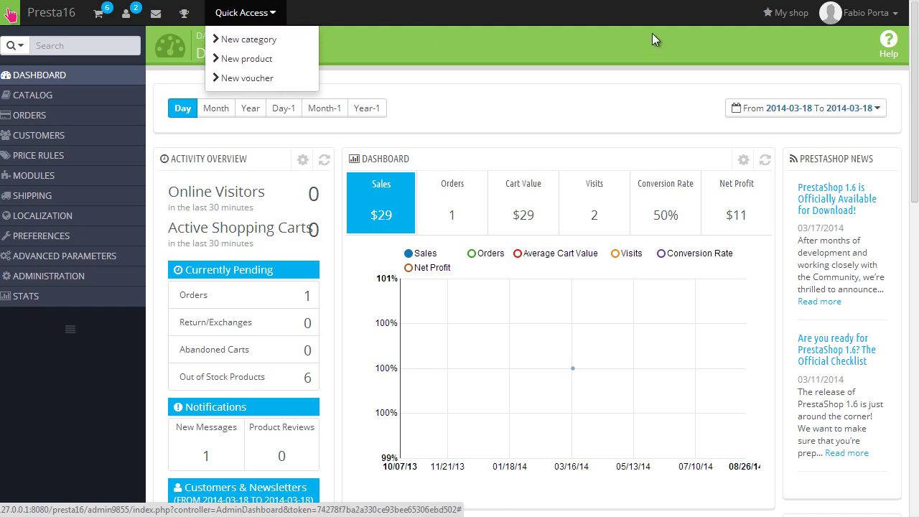
{"action": "left_click", "coordinate": [689, 14]}
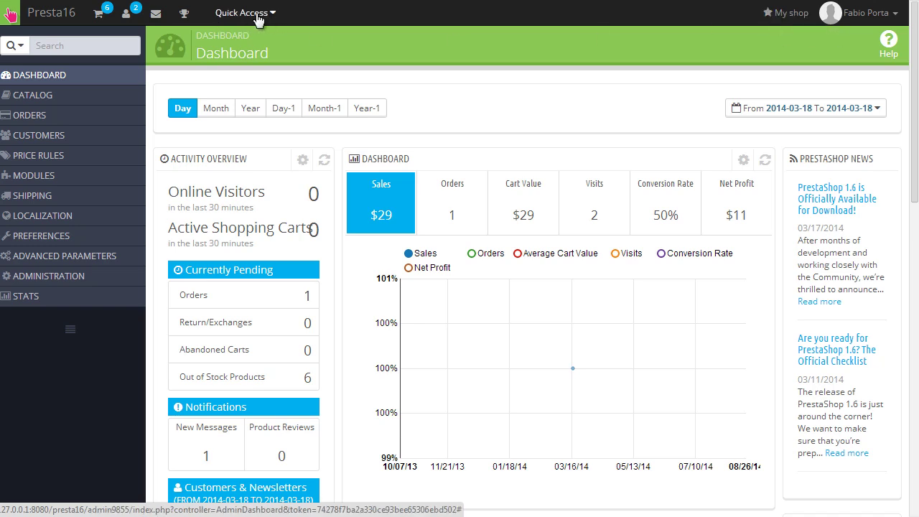
View the shop's storefront and examine the color and font options of its theme customization tool
{"action": "left_click", "coordinate": [784, 12]}
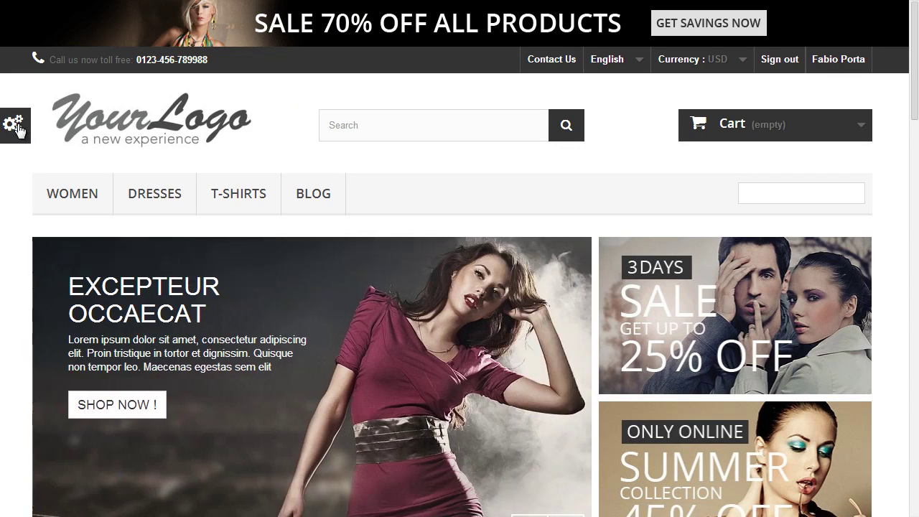
{"action": "left_click", "coordinate": [21, 128]}
{"action": "scroll", "coordinate": [51, 135], "scroll_direction": "down", "scroll_amount": 1}
{"action": "scroll", "coordinate": [50, 136], "scroll_direction": "down", "scroll_amount": 2}
{"action": "scroll", "coordinate": [58, 158], "scroll_direction": "up", "scroll_amount": 3}
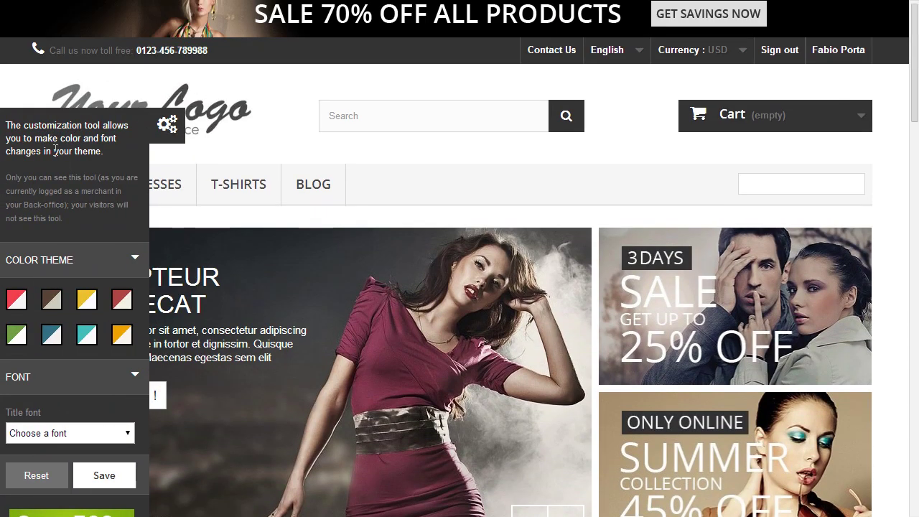
{"action": "scroll", "coordinate": [97, 468], "scroll_direction": "down", "scroll_amount": 1}
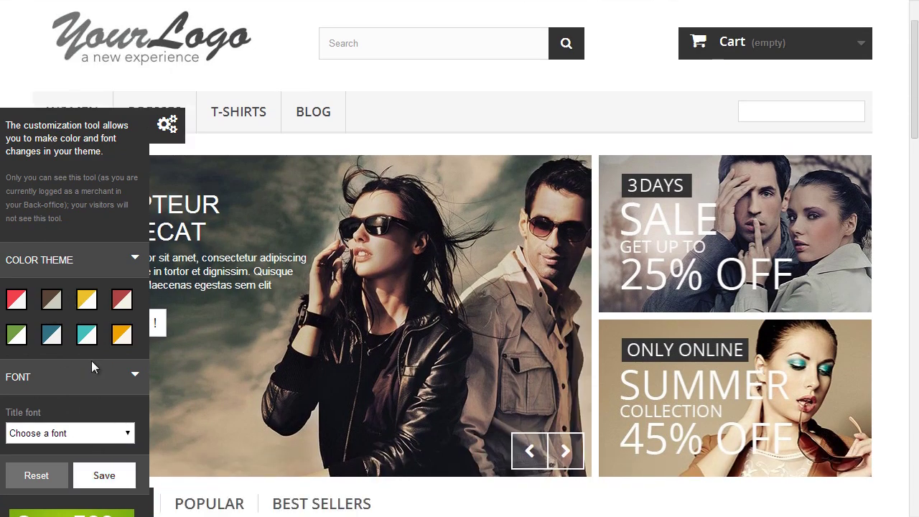
{"action": "scroll", "coordinate": [82, 217], "scroll_direction": "up", "scroll_amount": 2}
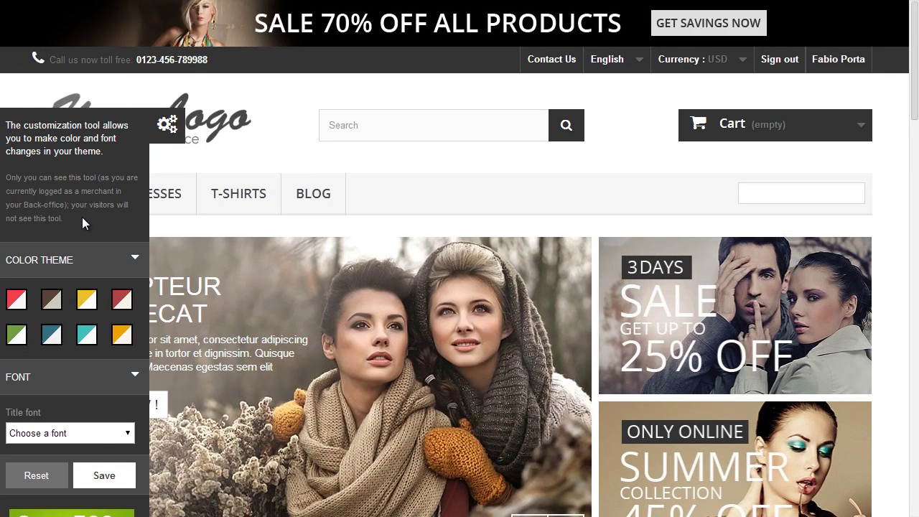
{"action": "scroll", "coordinate": [82, 218], "scroll_direction": "down", "scroll_amount": 2}
{"action": "scroll", "coordinate": [82, 217], "scroll_direction": "up", "scroll_amount": 1}
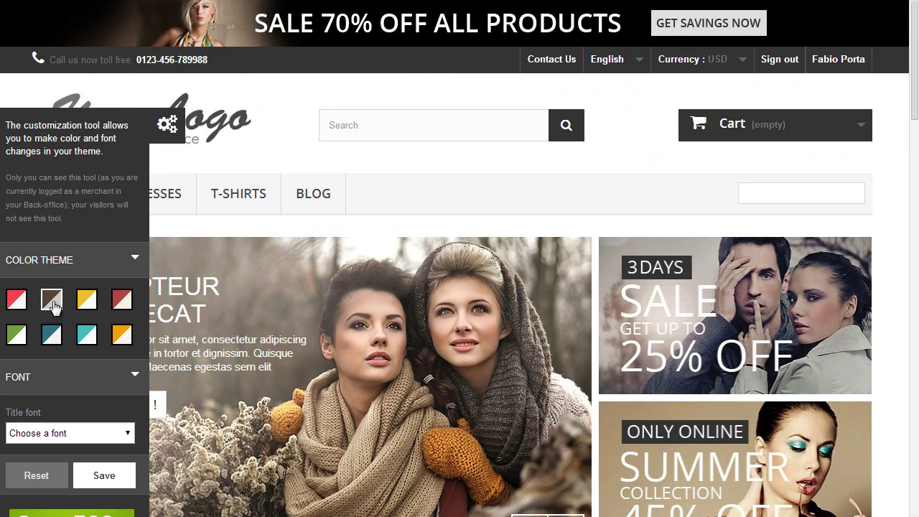
Try the brown color theme, apply the yellow one instead, and check the title font choices before collapsing the customization tool
{"action": "left_click", "coordinate": [55, 304]}
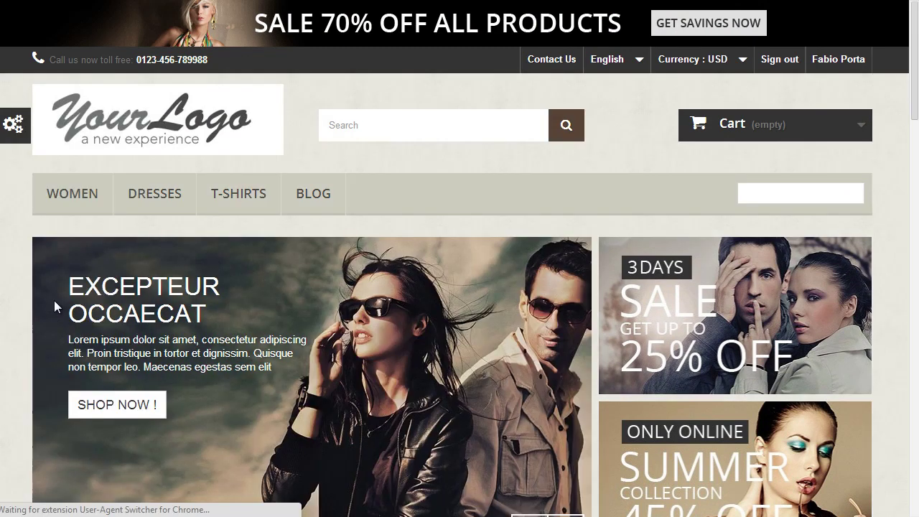
{"action": "left_click", "coordinate": [94, 307]}
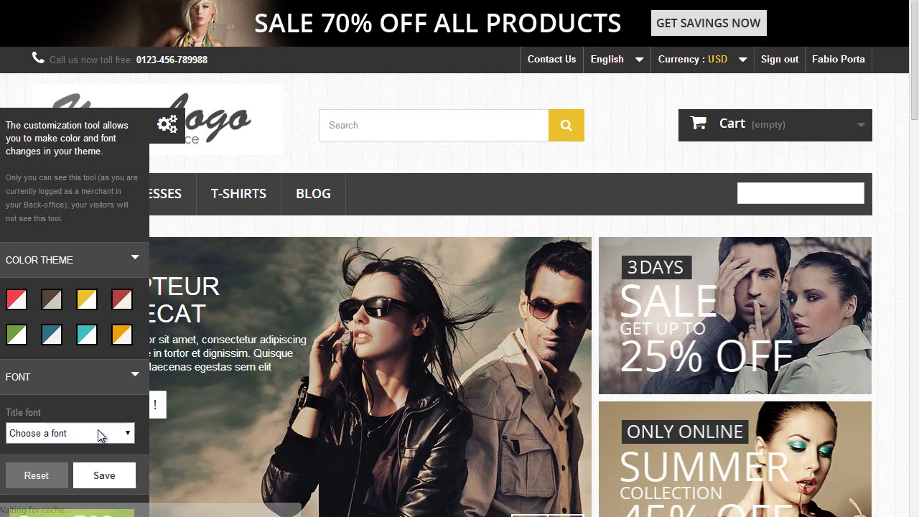
{"action": "left_click", "coordinate": [100, 435]}
{"action": "left_click", "coordinate": [90, 432]}
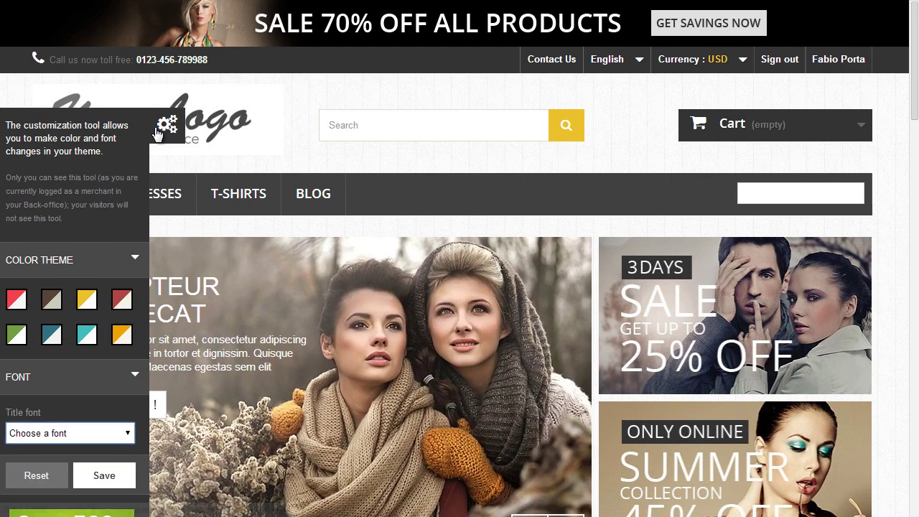
{"action": "left_click", "coordinate": [166, 125]}
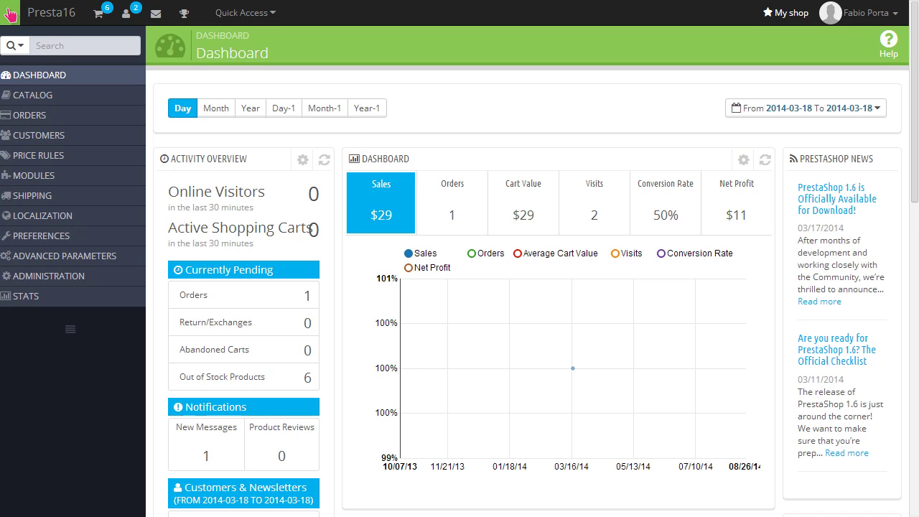
Show the back office search scope options and the expanded search field, and close them without searching
{"action": "left_click", "coordinate": [20, 46]}
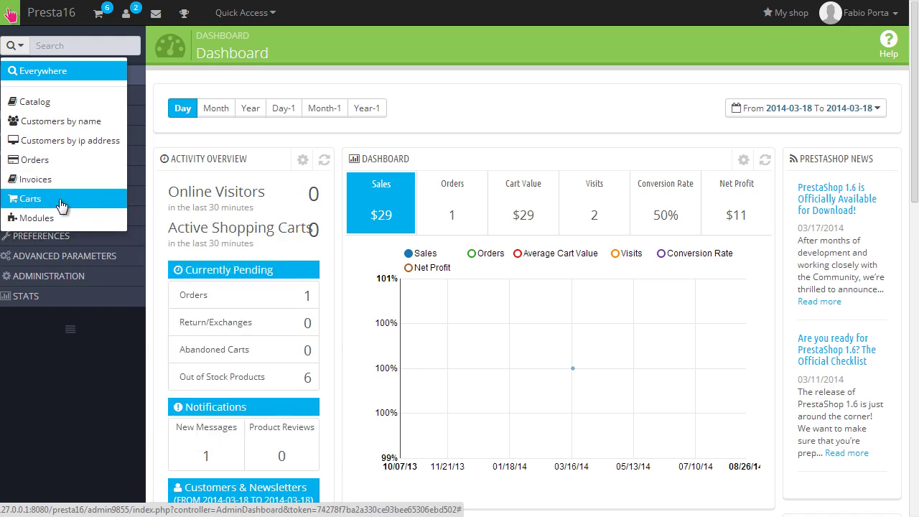
{"action": "left_click", "coordinate": [75, 47]}
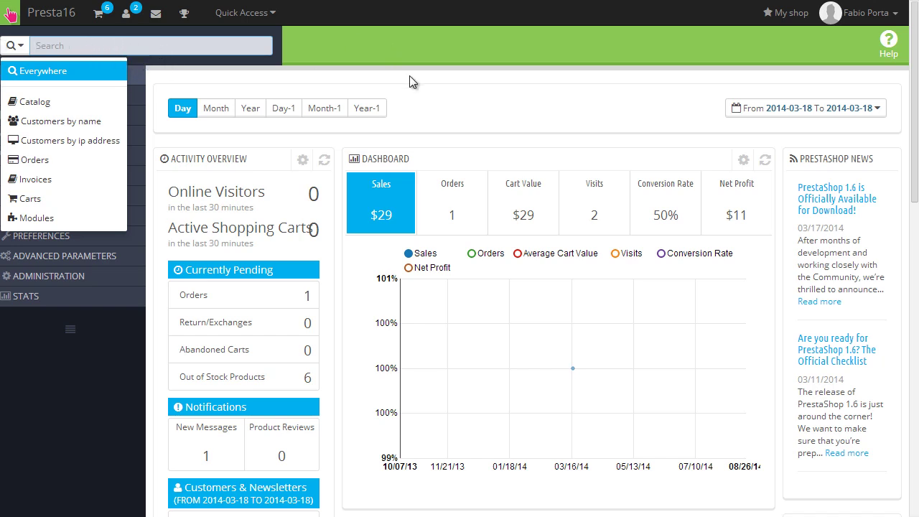
{"action": "left_click", "coordinate": [352, 37]}
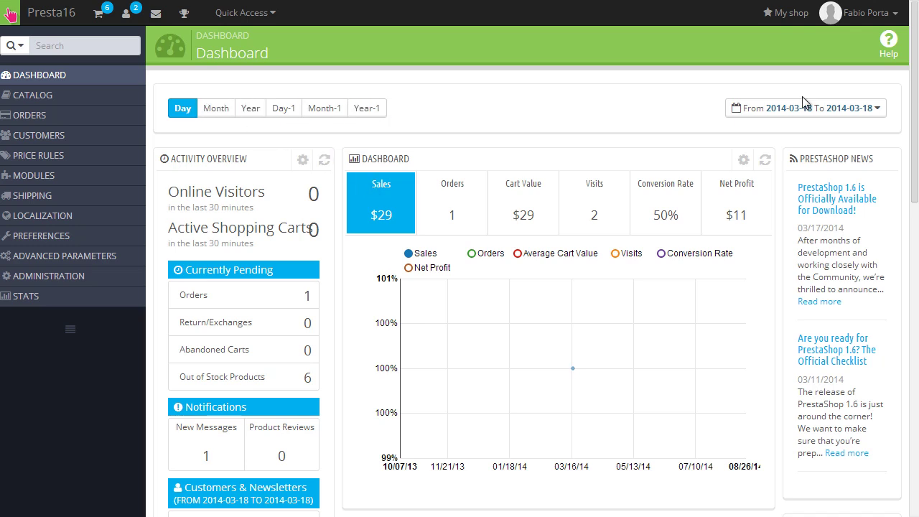
Switch the dashboard's demo mode to Yes and back to No
{"action": "left_click", "coordinate": [270, 112]}
{"action": "scroll", "coordinate": [646, 205], "scroll_direction": "down", "scroll_amount": 1}
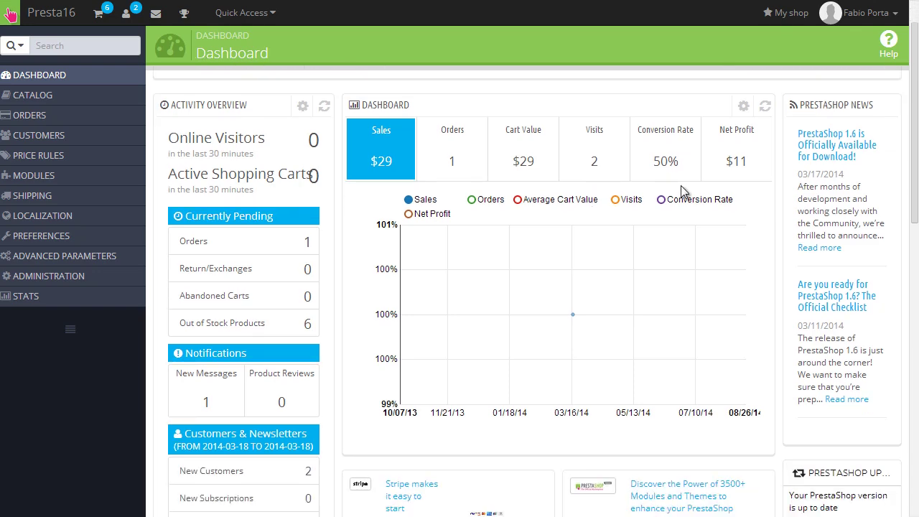
{"action": "scroll", "coordinate": [601, 144], "scroll_direction": "down", "scroll_amount": 10}
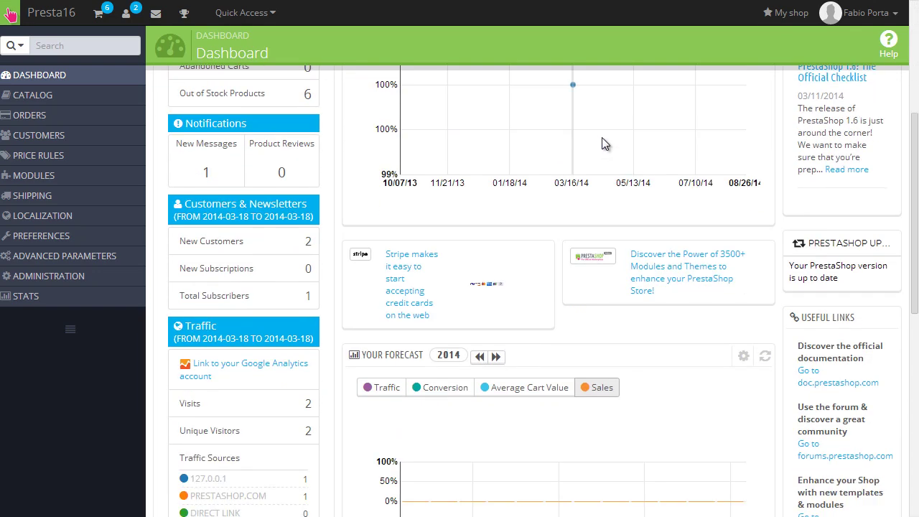
{"action": "scroll", "coordinate": [599, 146], "scroll_direction": "down", "scroll_amount": 3}
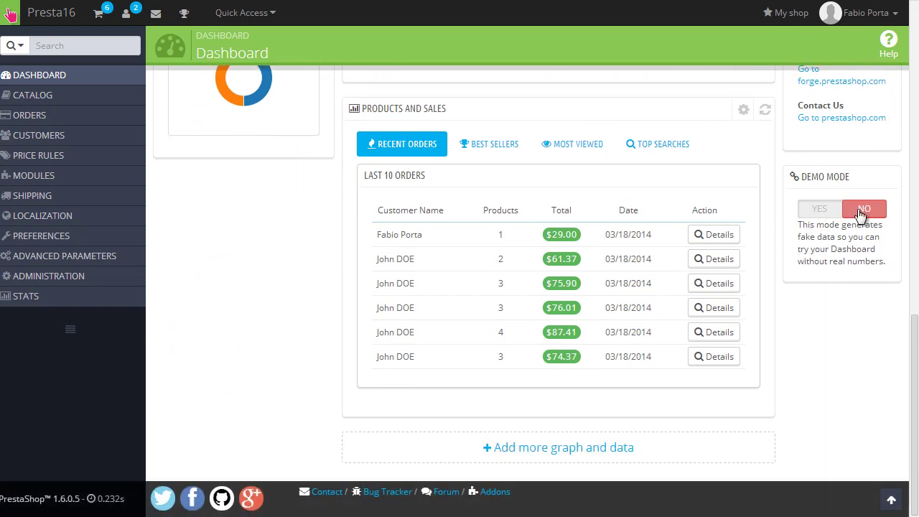
{"action": "left_click", "coordinate": [818, 210]}
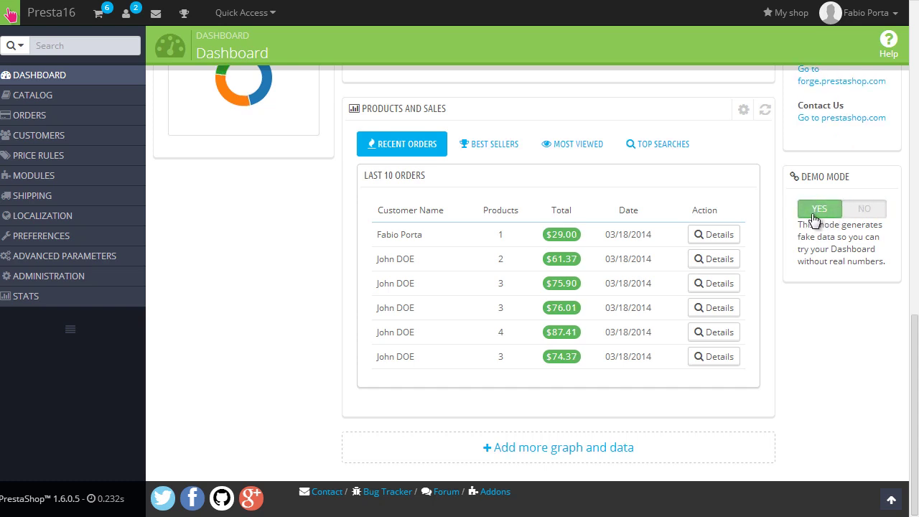
{"action": "left_click", "coordinate": [864, 209]}
Return to the start of the dashboard and examine the Activity Overview block with its online visitors and active carts
{"action": "scroll", "coordinate": [571, 243], "scroll_direction": "up", "scroll_amount": 6}
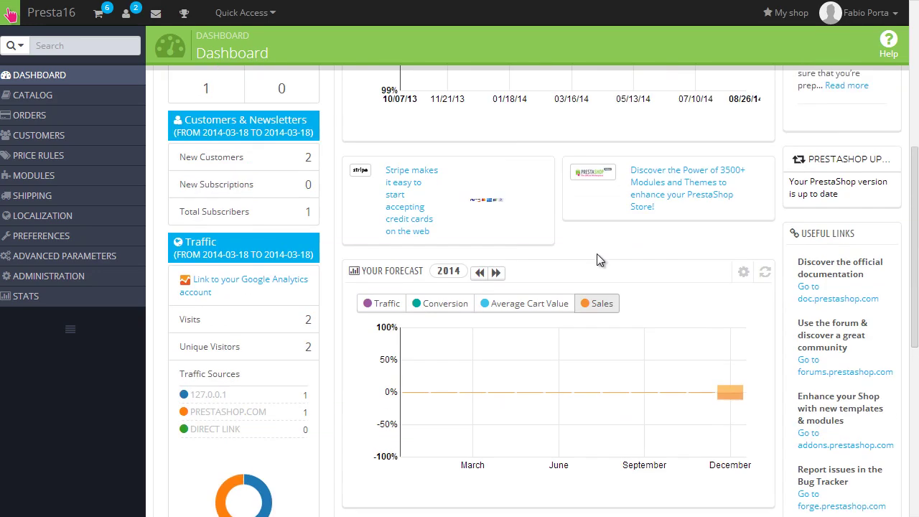
{"action": "scroll", "coordinate": [571, 244], "scroll_direction": "up", "scroll_amount": 5}
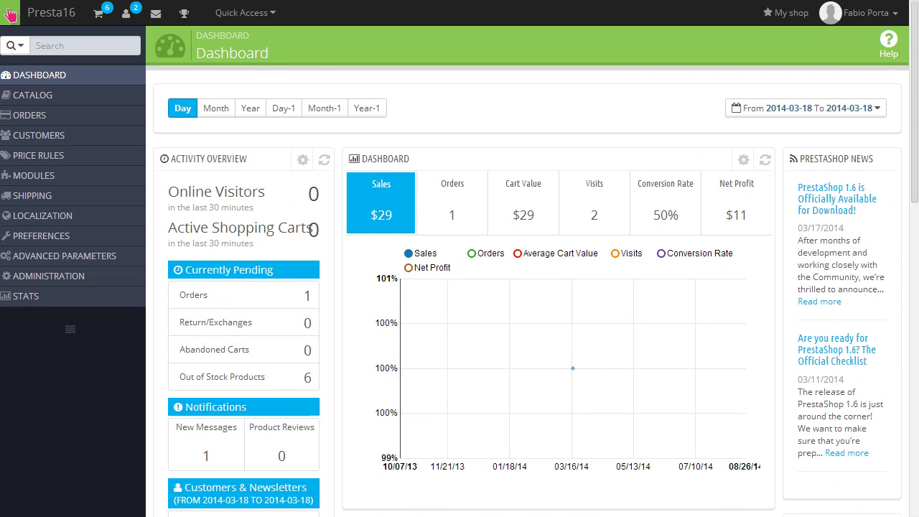
{"action": "scroll", "coordinate": [388, 187], "scroll_direction": "down", "scroll_amount": 1}
{"action": "scroll", "coordinate": [323, 172], "scroll_direction": "up", "scroll_amount": 1}
{"action": "left_click_drag", "start_coordinate": [170, 159], "coordinate": [268, 169]}
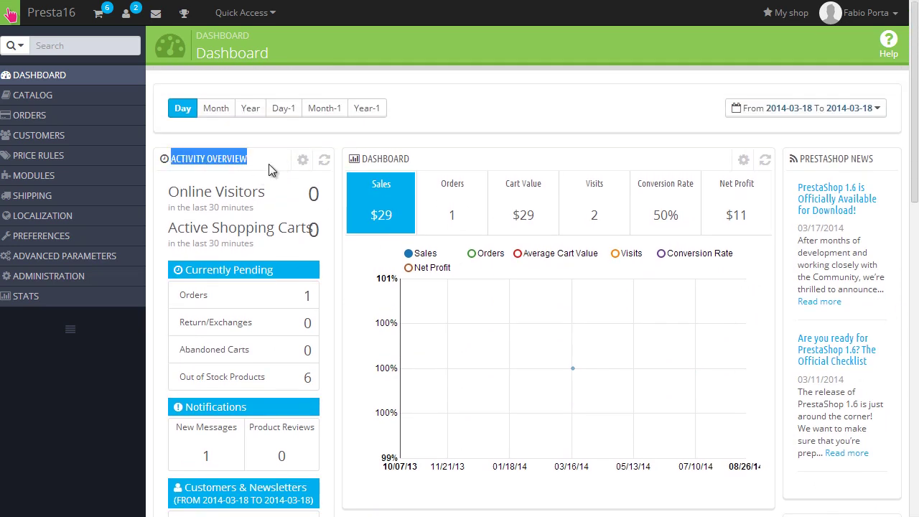
{"action": "left_click", "coordinate": [269, 154]}
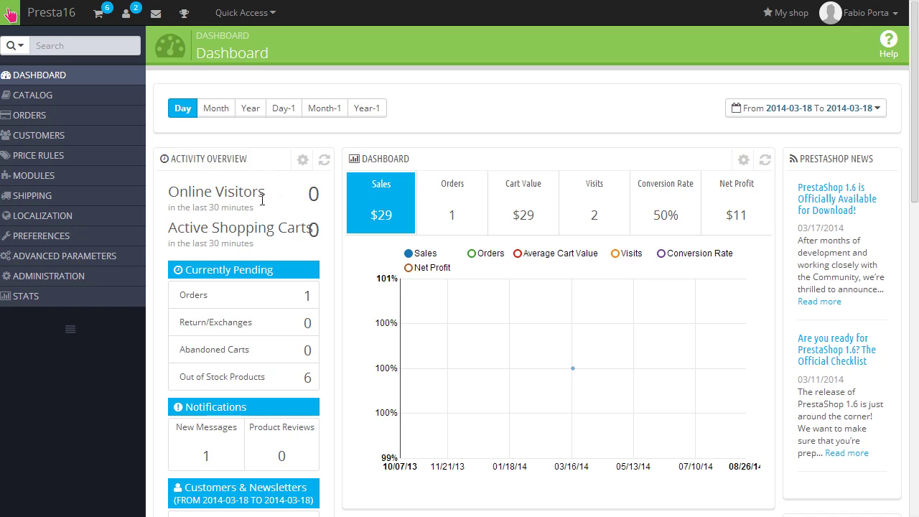
Examine the Currently Pending, Notifications, Customers & Newsletters and Traffic sections of the Activity Overview
{"action": "scroll", "coordinate": [215, 187], "scroll_direction": "down", "scroll_amount": 2}
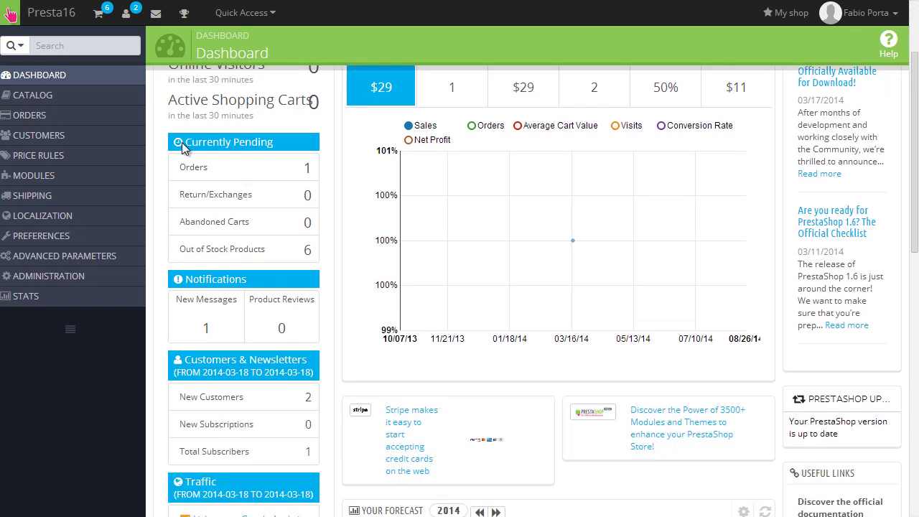
{"action": "left_click_drag", "start_coordinate": [181, 142], "coordinate": [285, 168]}
{"action": "left_click", "coordinate": [284, 168]}
{"action": "triple_click", "coordinate": [269, 252]}
{"action": "left_click", "coordinate": [309, 248]}
{"action": "left_click_drag", "start_coordinate": [316, 256], "coordinate": [177, 173]}
{"action": "left_click", "coordinate": [262, 216]}
{"action": "scroll", "coordinate": [237, 201], "scroll_direction": "down", "scroll_amount": 3}
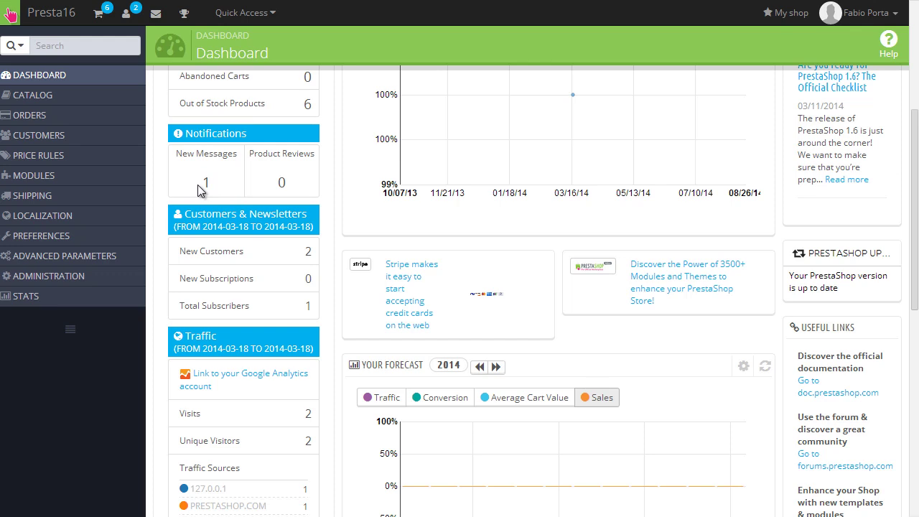
{"action": "scroll", "coordinate": [201, 188], "scroll_direction": "down", "scroll_amount": 2}
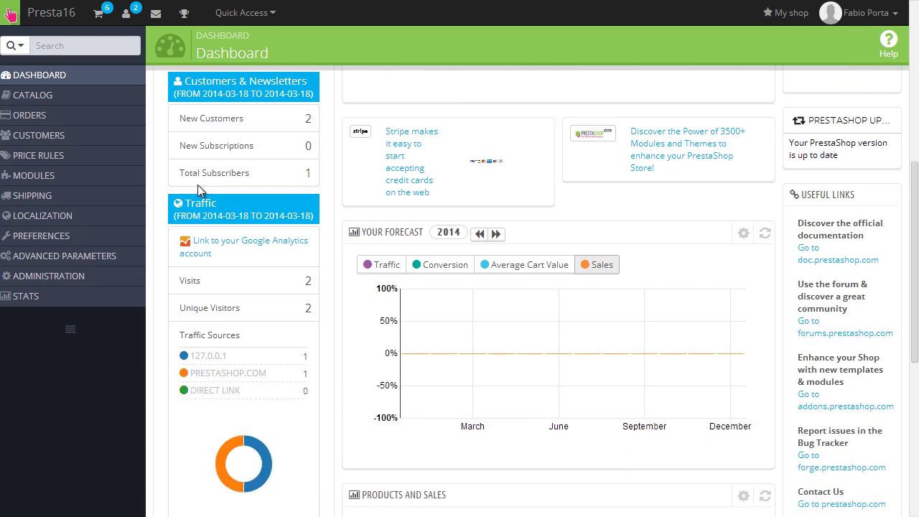
Examine the Activity Overview's traffic sources list and chart, and its Google Analytics account link
{"action": "scroll", "coordinate": [215, 199], "scroll_direction": "down", "scroll_amount": 1}
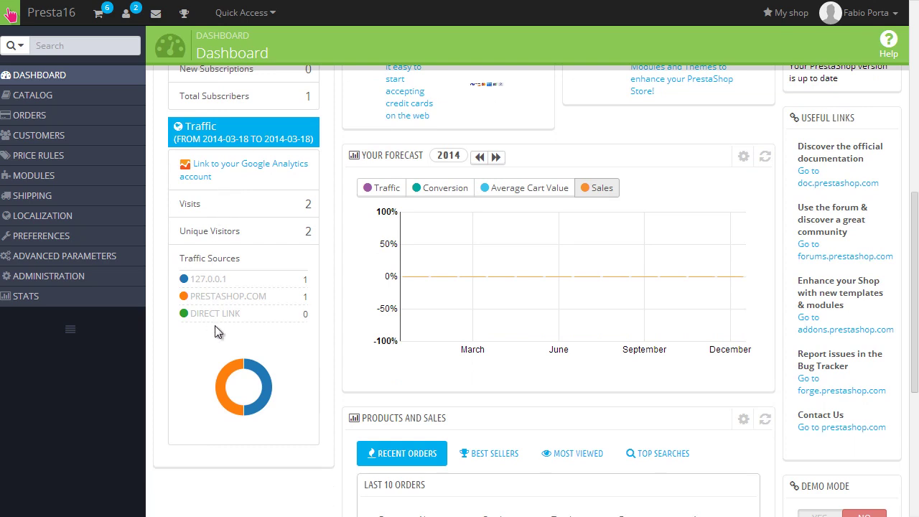
{"action": "scroll", "coordinate": [248, 331], "scroll_direction": "down", "scroll_amount": 1}
{"action": "mouse_move", "coordinate": [238, 290]}
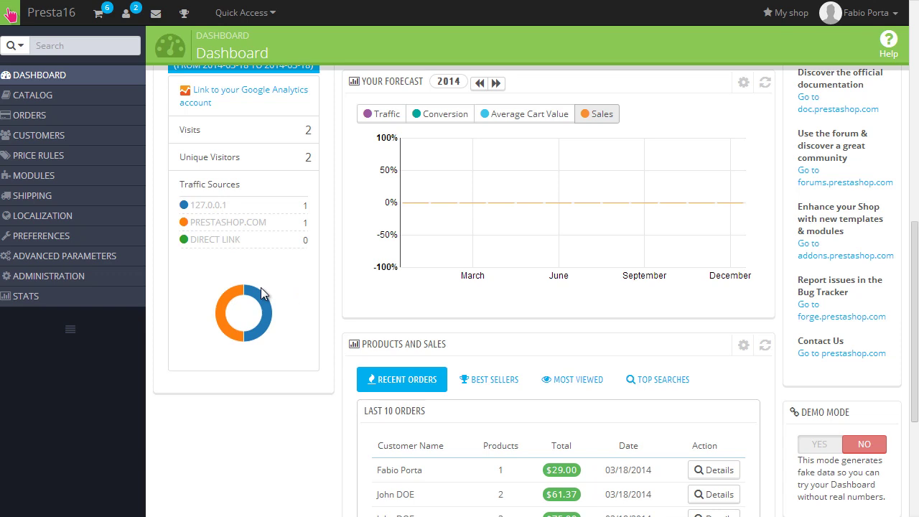
{"action": "scroll", "coordinate": [261, 288], "scroll_direction": "up", "scroll_amount": 1}
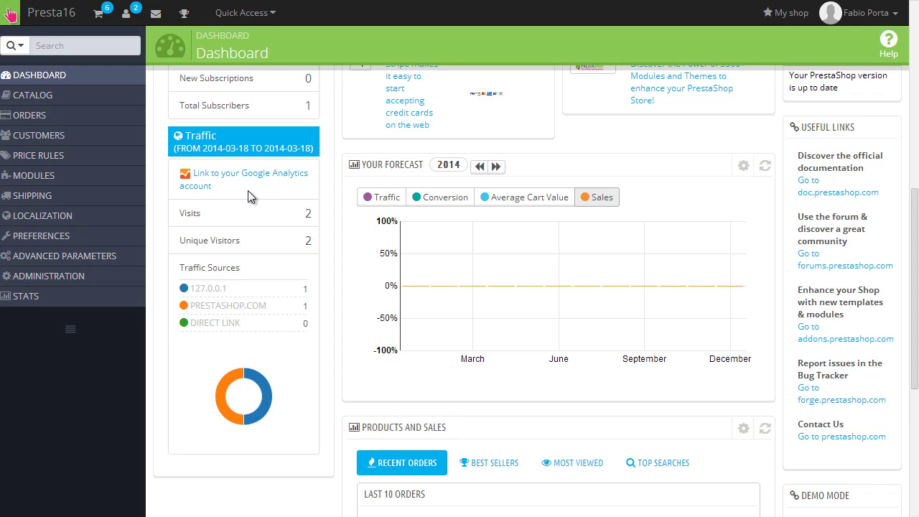
Show the Activity Overview block's configuration of active cart, online visitor and abandoned cart limits, and close it without saving
{"action": "scroll", "coordinate": [455, 365], "scroll_direction": "up", "scroll_amount": 6}
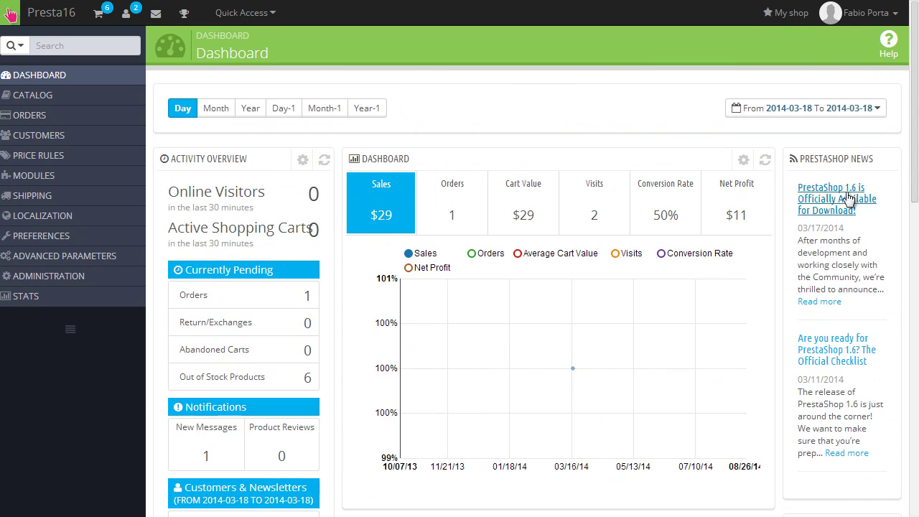
{"action": "left_click", "coordinate": [301, 162]}
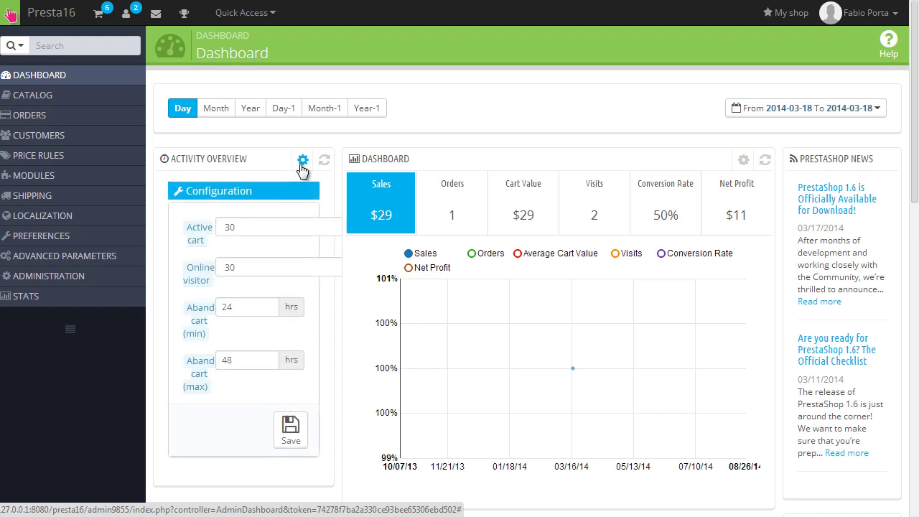
{"action": "left_click", "coordinate": [302, 162]}
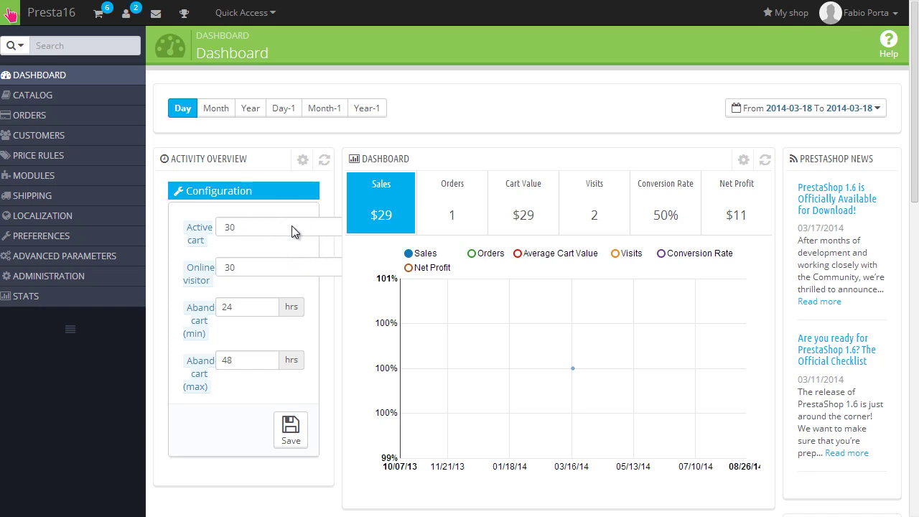
{"action": "left_click", "coordinate": [303, 161]}
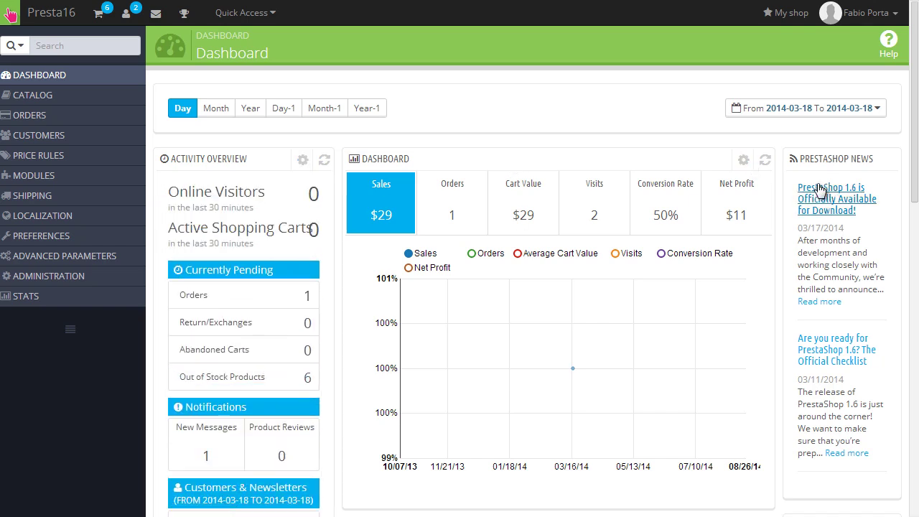
Open the sales Dashboard block's settings and examine the average bank fees for bank wire and payment by check
{"action": "left_click", "coordinate": [744, 160]}
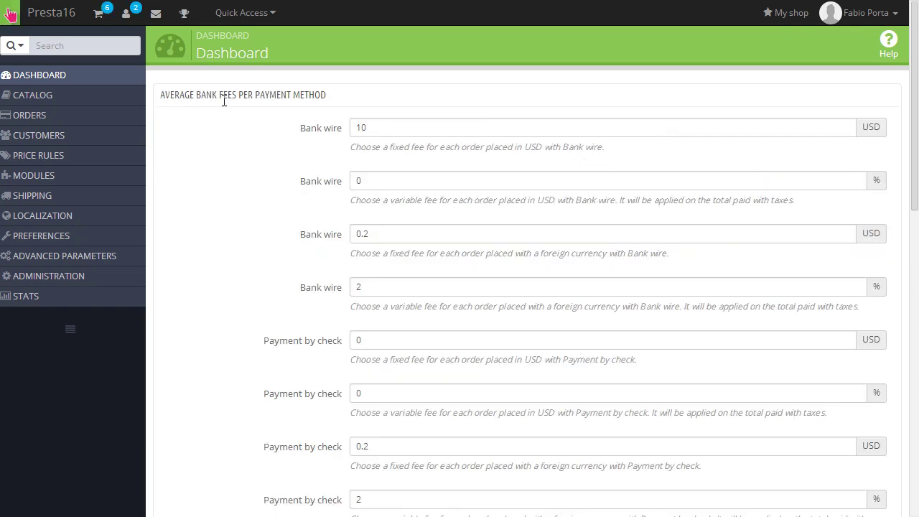
{"action": "scroll", "coordinate": [284, 143], "scroll_direction": "down", "scroll_amount": 6}
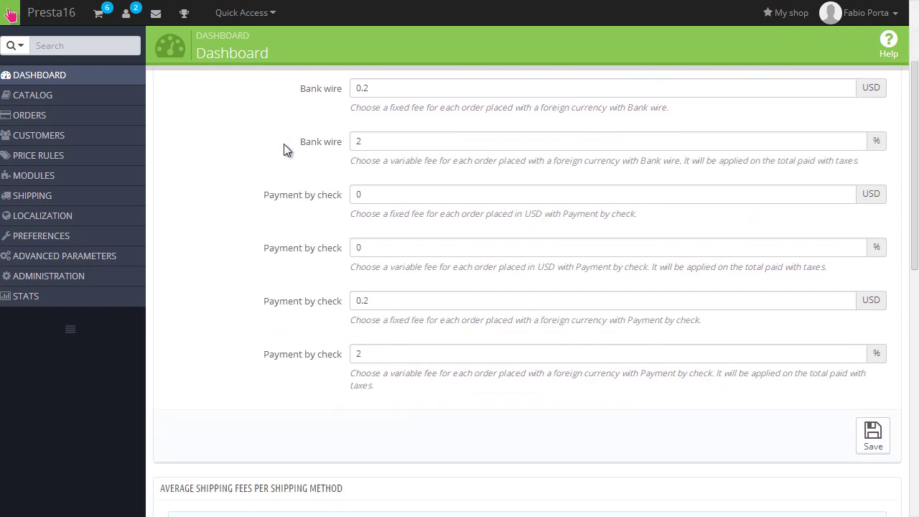
{"action": "scroll", "coordinate": [291, 208], "scroll_direction": "up", "scroll_amount": 6}
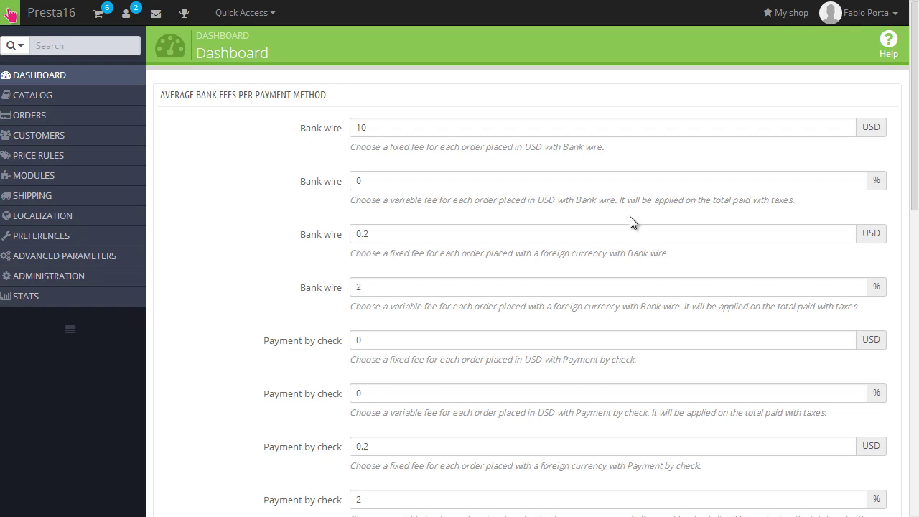
{"action": "scroll", "coordinate": [671, 221], "scroll_direction": "down", "scroll_amount": 2}
{"action": "scroll", "coordinate": [673, 226], "scroll_direction": "up", "scroll_amount": 2}
{"action": "scroll", "coordinate": [430, 206], "scroll_direction": "down", "scroll_amount": 2}
{"action": "scroll", "coordinate": [431, 205], "scroll_direction": "up", "scroll_amount": 2}
{"action": "scroll", "coordinate": [435, 211], "scroll_direction": "down", "scroll_amount": 1}
{"action": "scroll", "coordinate": [434, 211], "scroll_direction": "down", "scroll_amount": 1}
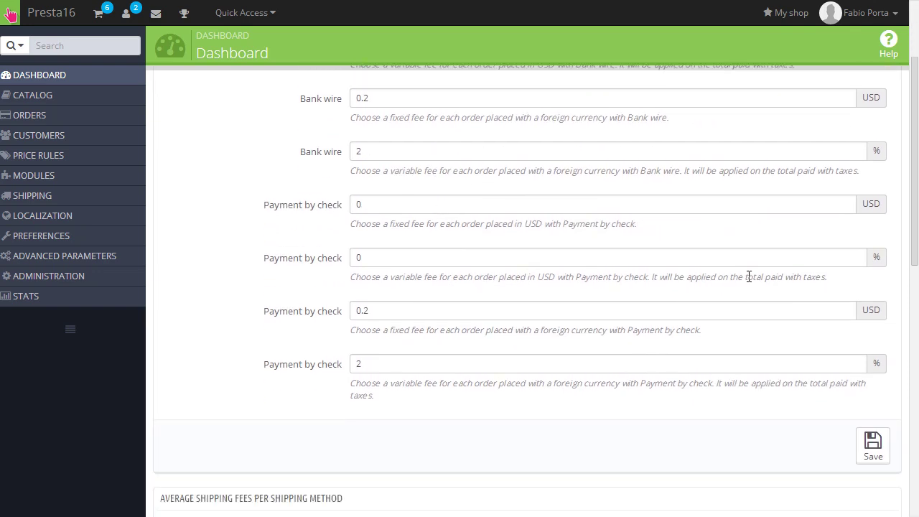
{"action": "scroll", "coordinate": [590, 240], "scroll_direction": "up", "scroll_amount": 2}
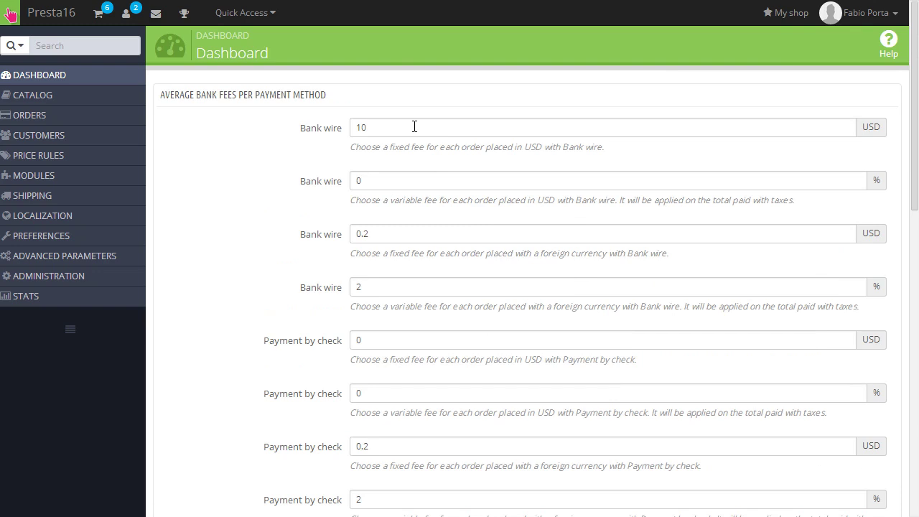
Examine the average shipping fees per carrier and the Other Settings section, and return to the Dashboard without saving
{"action": "scroll", "coordinate": [417, 133], "scroll_direction": "down", "scroll_amount": 4}
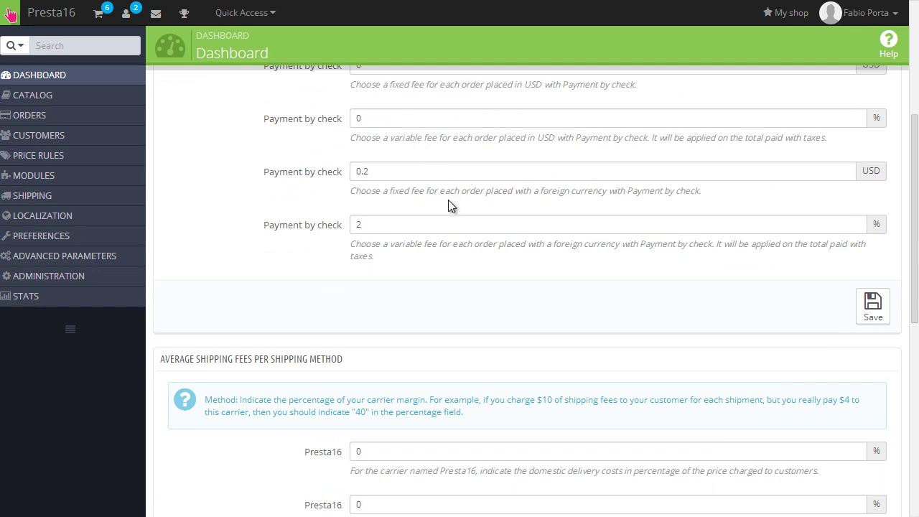
{"action": "scroll", "coordinate": [447, 206], "scroll_direction": "down", "scroll_amount": 7}
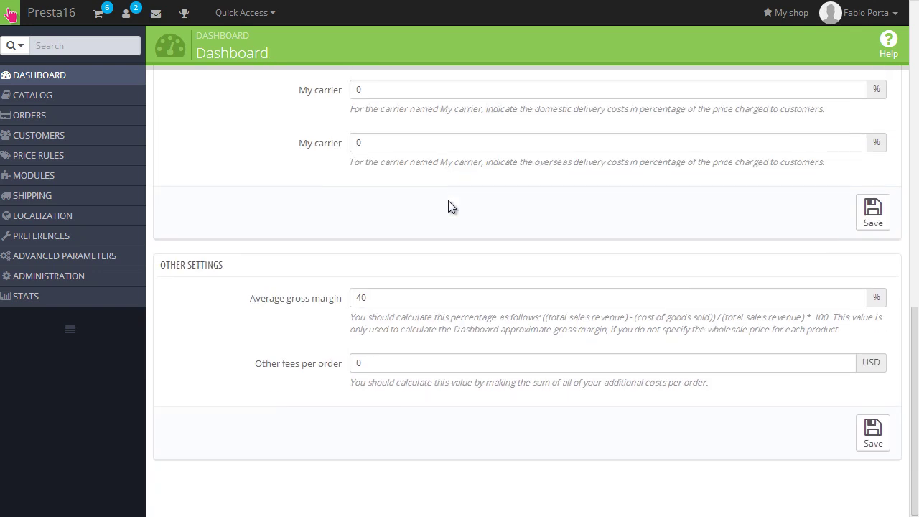
{"action": "scroll", "coordinate": [753, 322], "scroll_direction": "up", "scroll_amount": 10}
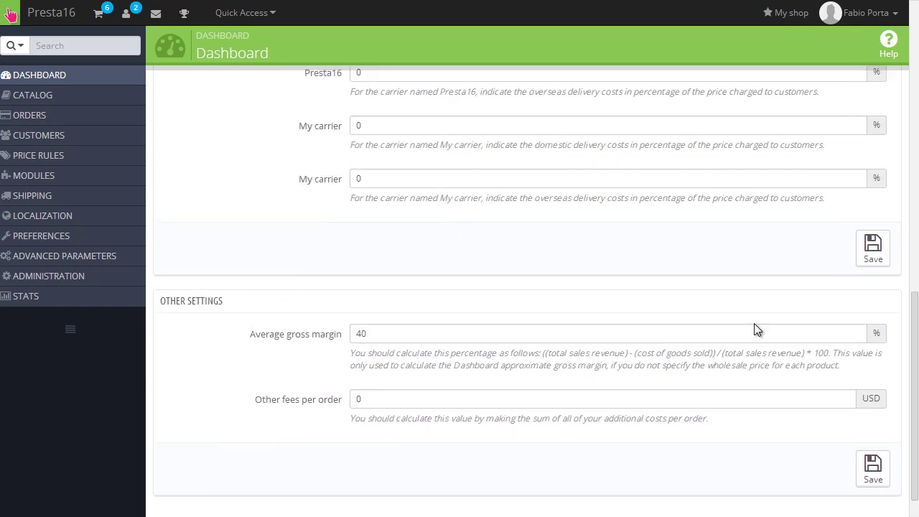
{"action": "scroll", "coordinate": [431, 216], "scroll_direction": "down", "scroll_amount": 7}
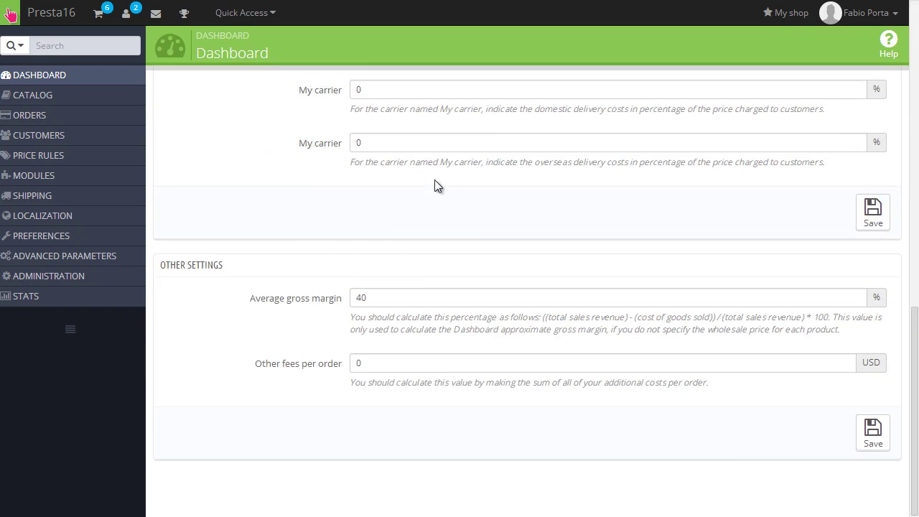
{"action": "scroll", "coordinate": [411, 189], "scroll_direction": "up", "scroll_amount": 10}
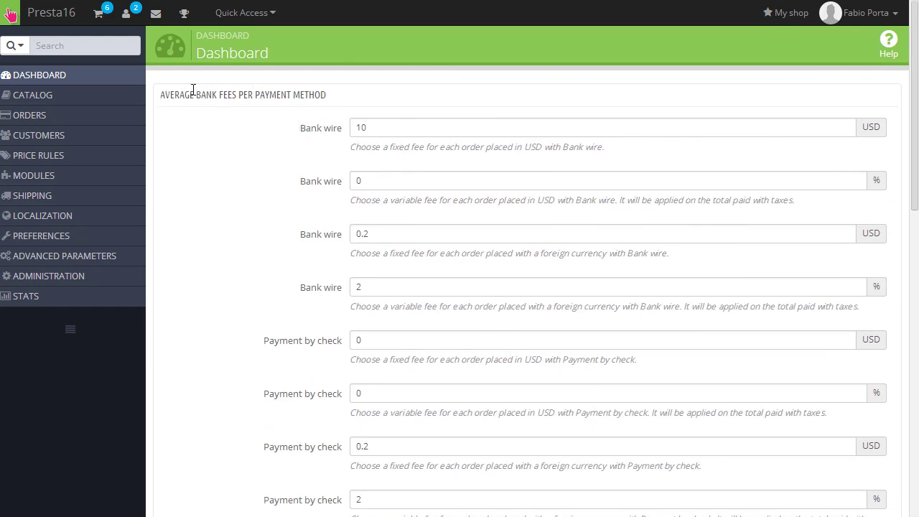
{"action": "left_click", "coordinate": [75, 78]}
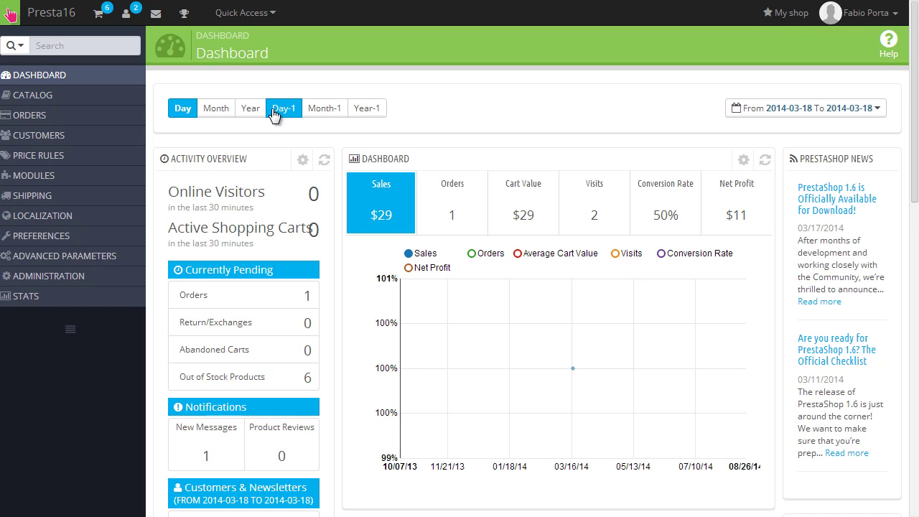
Open the catalog's Products list and examine its statistics, category filter and product table
{"action": "mouse_move", "coordinate": [73, 97]}
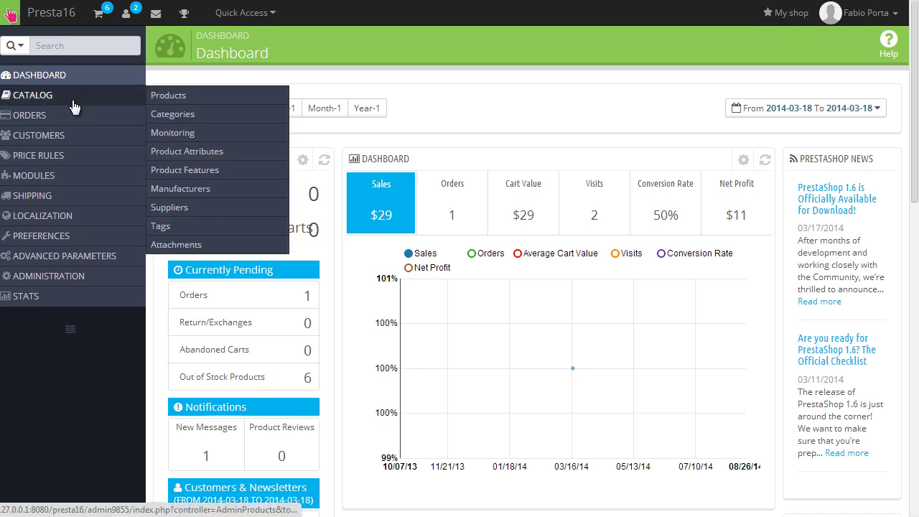
{"action": "left_click", "coordinate": [156, 102]}
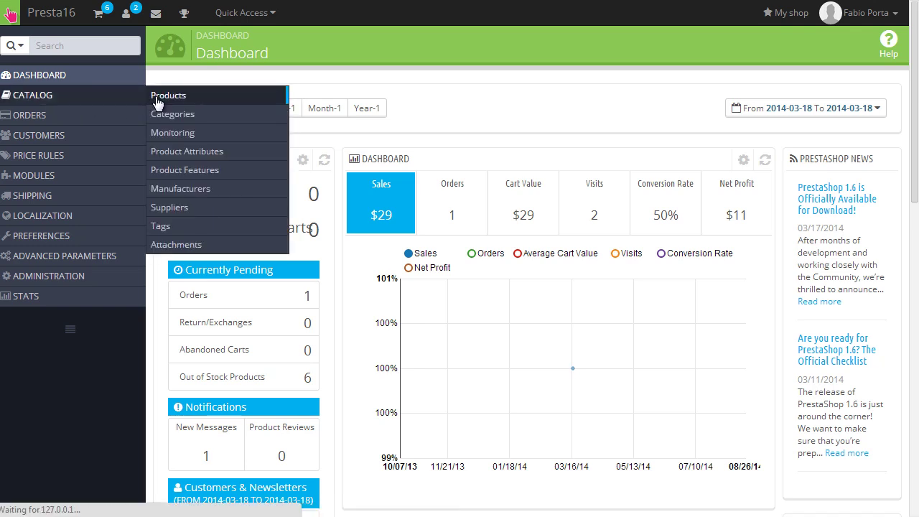
{"action": "scroll", "coordinate": [502, 172], "scroll_direction": "down", "scroll_amount": 2}
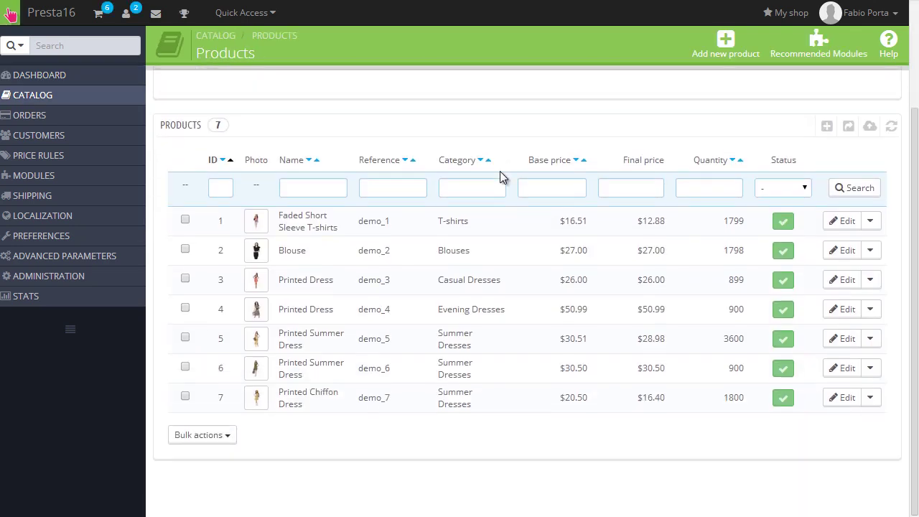
{"action": "scroll", "coordinate": [265, 165], "scroll_direction": "up", "scroll_amount": 2}
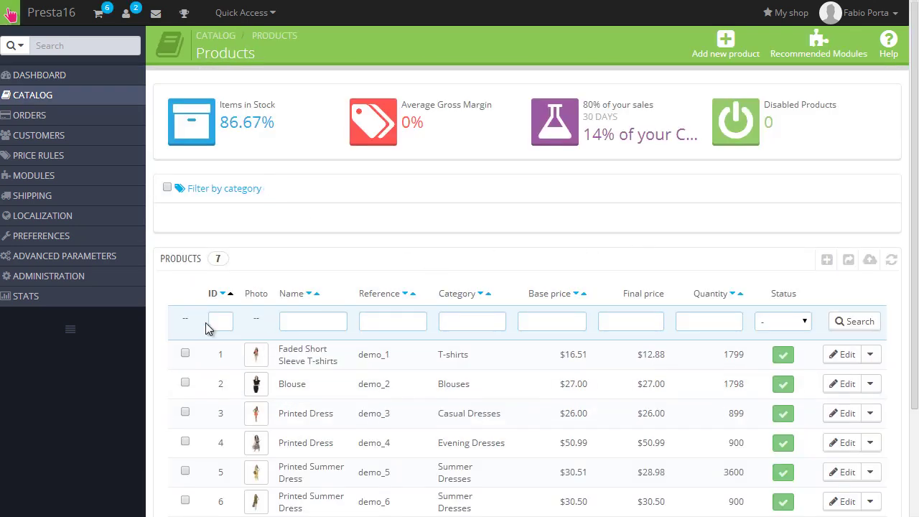
Try to search the product list with all filter fields left empty
{"action": "left_click", "coordinate": [853, 321]}
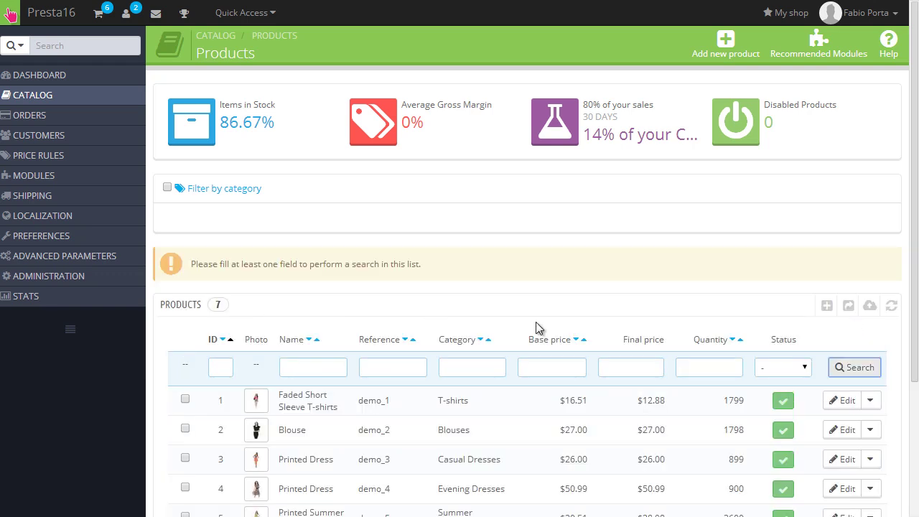
{"action": "scroll", "coordinate": [848, 316], "scroll_direction": "down", "scroll_amount": 2}
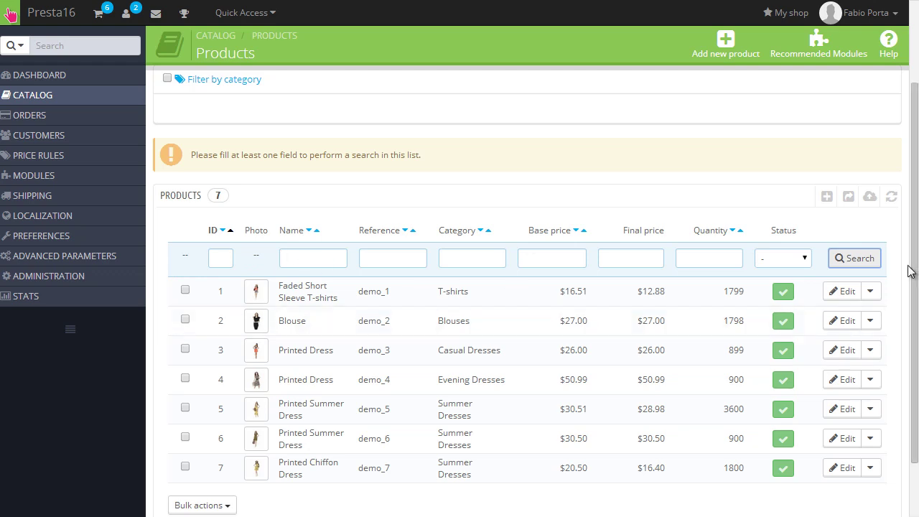
{"action": "left_click", "coordinate": [854, 266]}
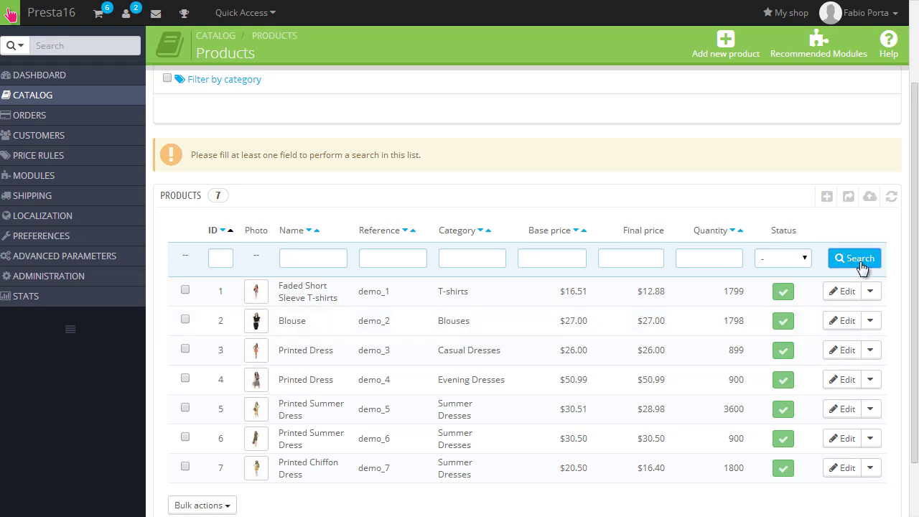
Open the Faded Short Sleeve T-shirts product for editing and examine its Information page down to the save options
{"action": "left_click", "coordinate": [325, 295]}
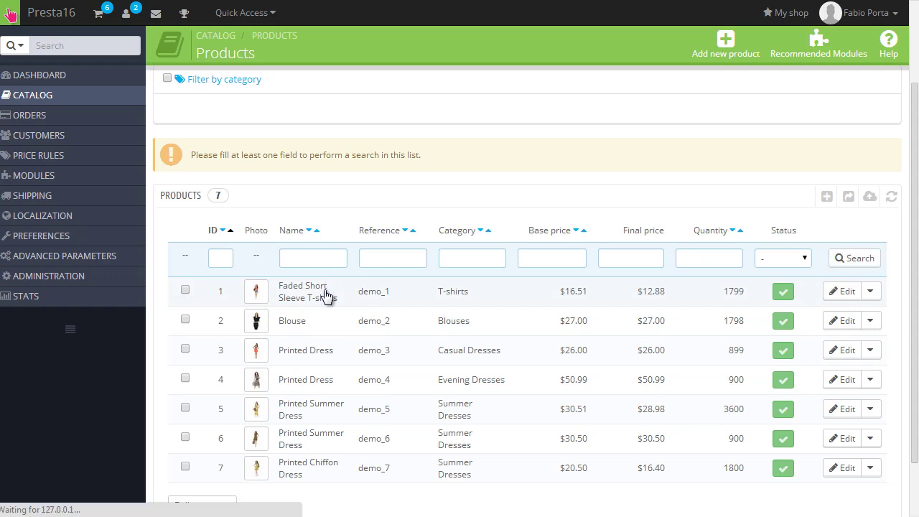
{"action": "mouse_move", "coordinate": [349, 257]}
{"action": "scroll", "coordinate": [299, 246], "scroll_direction": "down", "scroll_amount": 8}
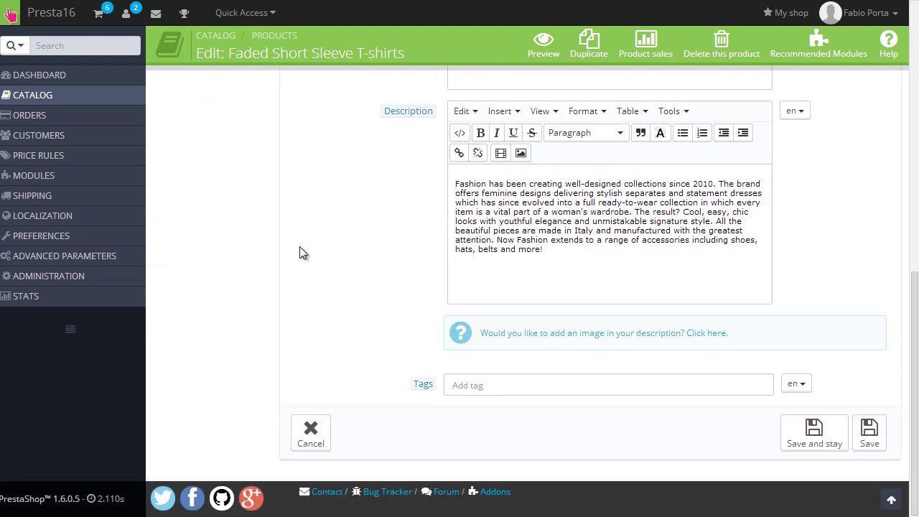
{"action": "left_click", "coordinate": [814, 431]}
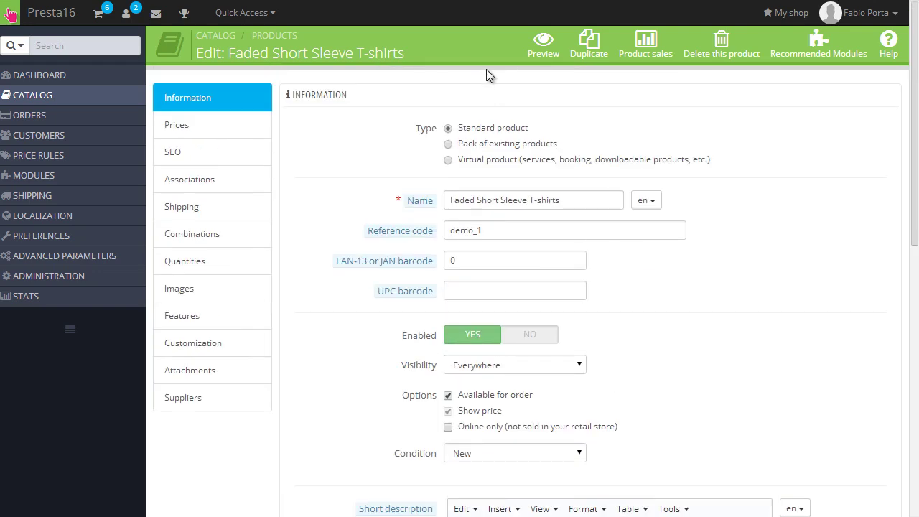
{"action": "scroll", "coordinate": [326, 357], "scroll_direction": "down", "scroll_amount": 10}
{"action": "scroll", "coordinate": [327, 357], "scroll_direction": "up", "scroll_amount": 10}
Show the product's Prices page and examine its product price, specific prices and priority management sections
{"action": "left_click", "coordinate": [201, 126]}
{"action": "scroll", "coordinate": [672, 254], "scroll_direction": "down", "scroll_amount": 1}
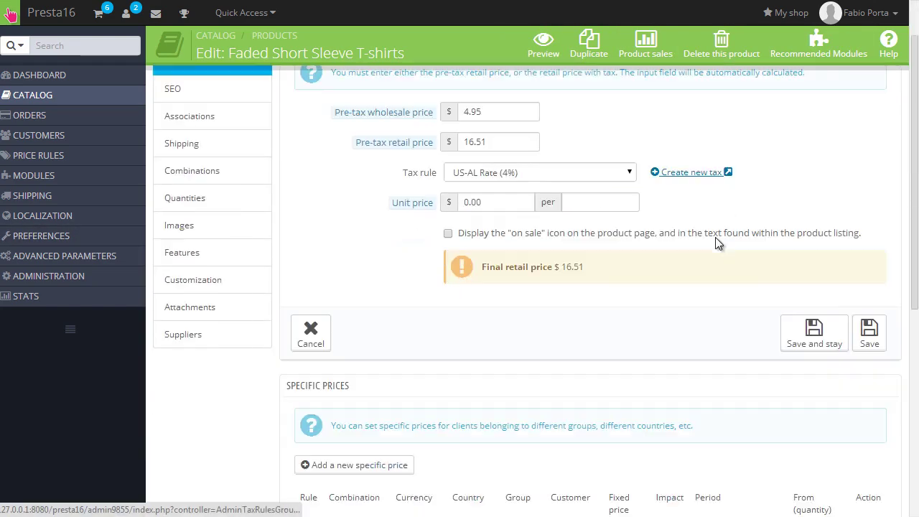
{"action": "scroll", "coordinate": [743, 255], "scroll_direction": "down", "scroll_amount": 3}
{"action": "scroll", "coordinate": [746, 405], "scroll_direction": "down", "scroll_amount": 2}
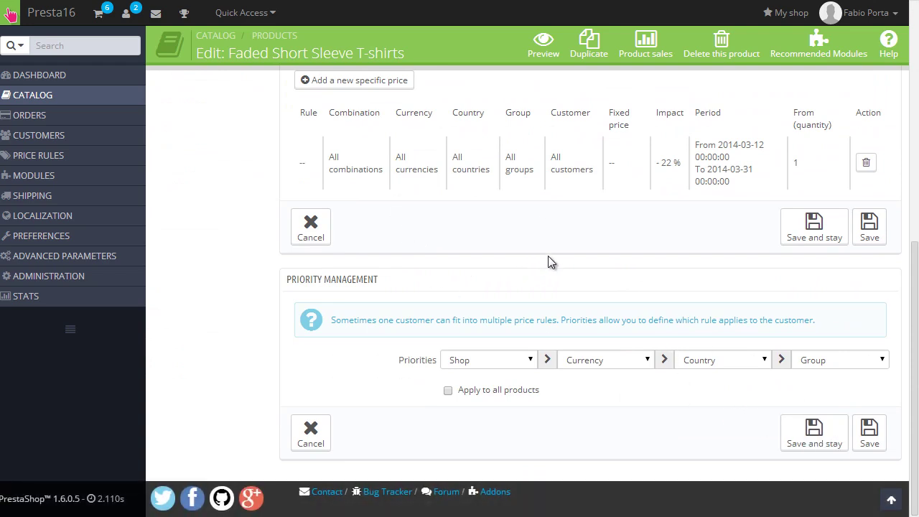
{"action": "scroll", "coordinate": [548, 255], "scroll_direction": "up", "scroll_amount": 6}
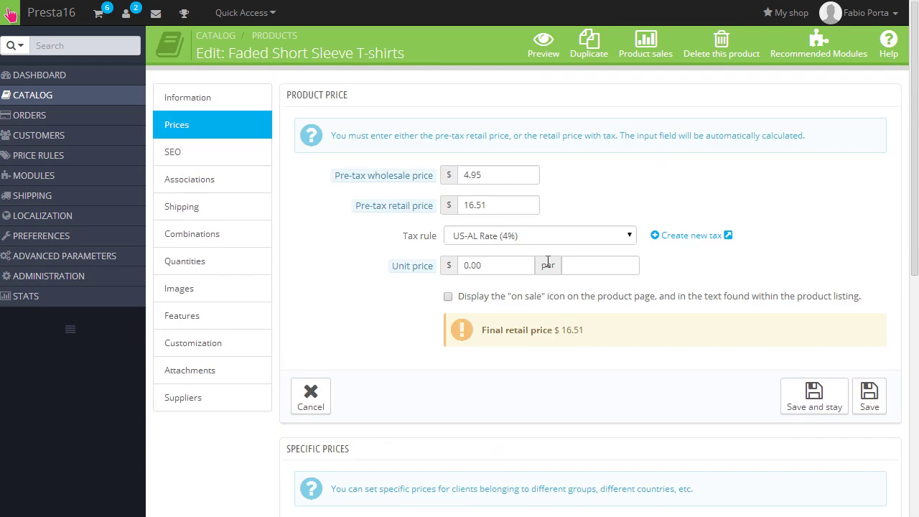
Show the product's SEO, Associations, Shipping and Combinations pages one after another
{"action": "left_click", "coordinate": [211, 166]}
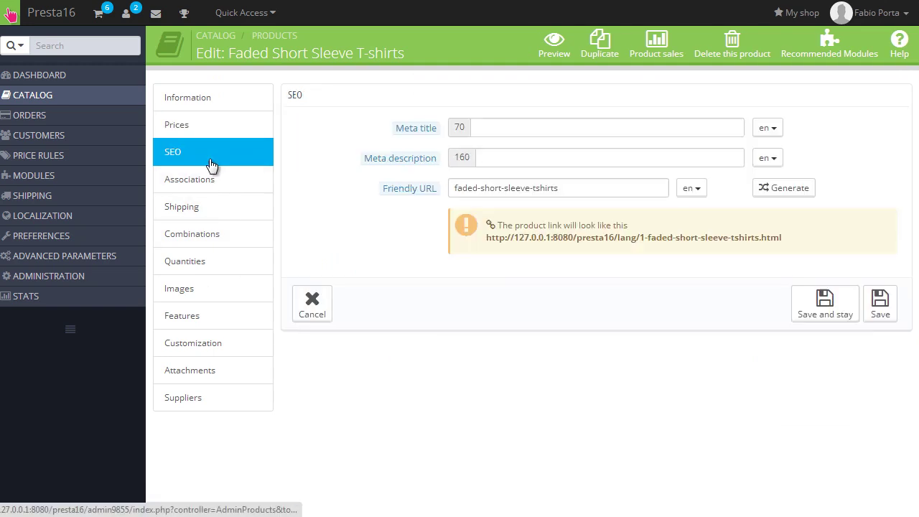
{"action": "left_click", "coordinate": [216, 184]}
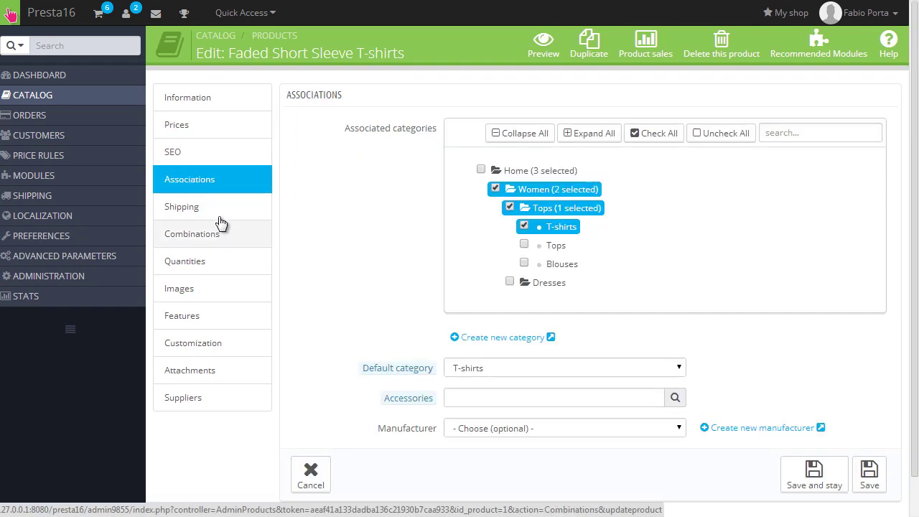
{"action": "left_click", "coordinate": [220, 217]}
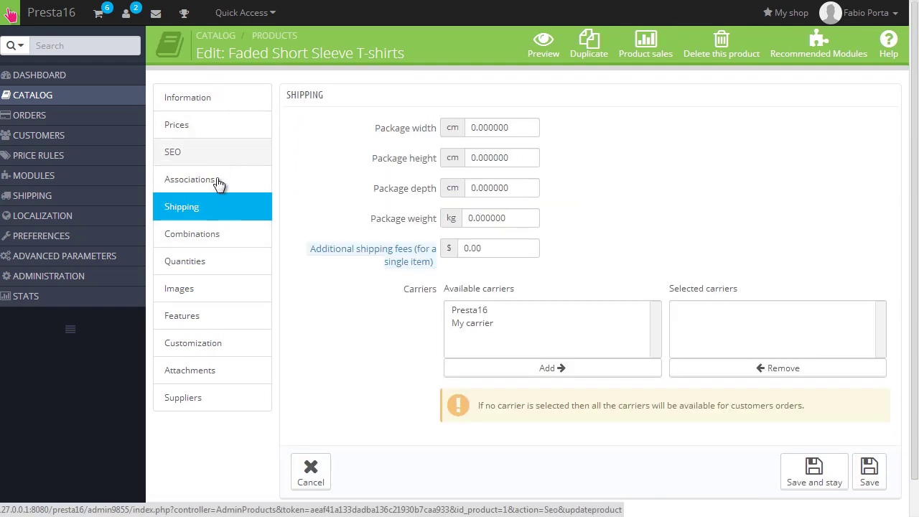
{"action": "left_click", "coordinate": [221, 236]}
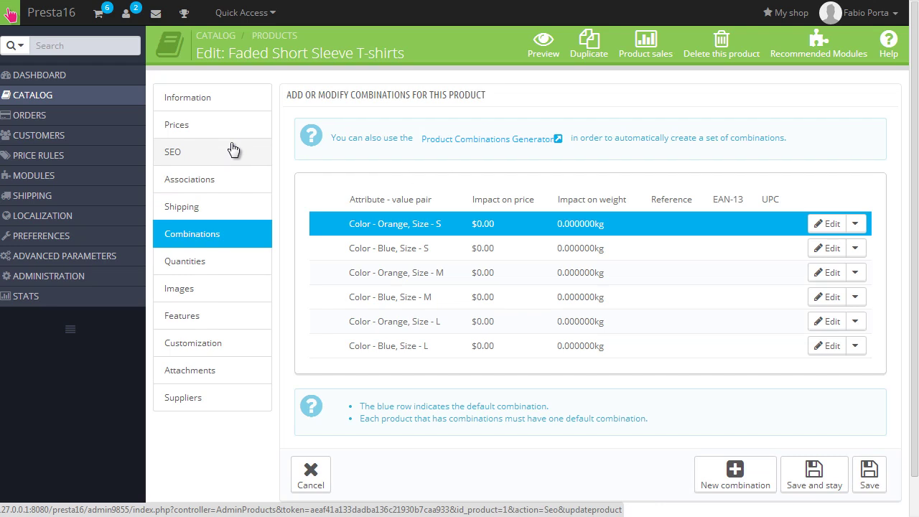
Return to the product's Information page and examine its fields down to the short description and description editors
{"action": "scroll", "coordinate": [232, 147], "scroll_direction": "down", "scroll_amount": 1}
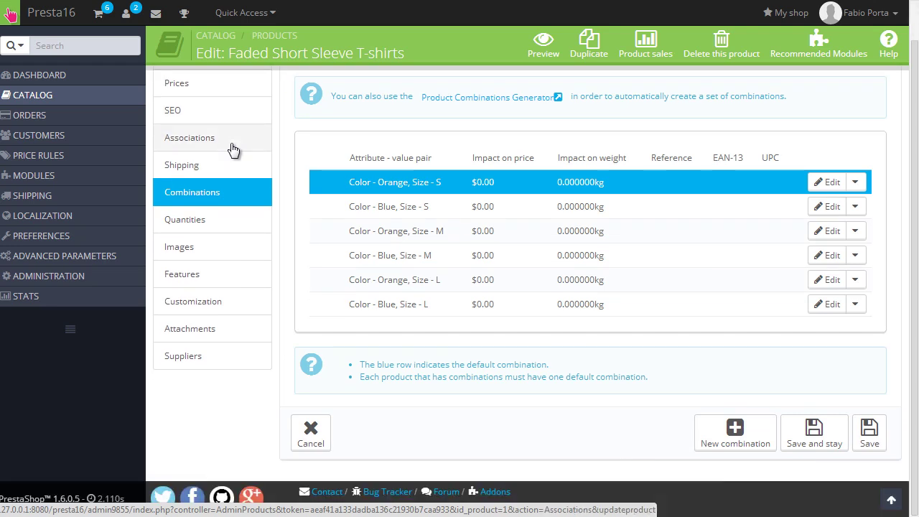
{"action": "scroll", "coordinate": [236, 117], "scroll_direction": "up", "scroll_amount": 1}
{"action": "left_click", "coordinate": [239, 99]}
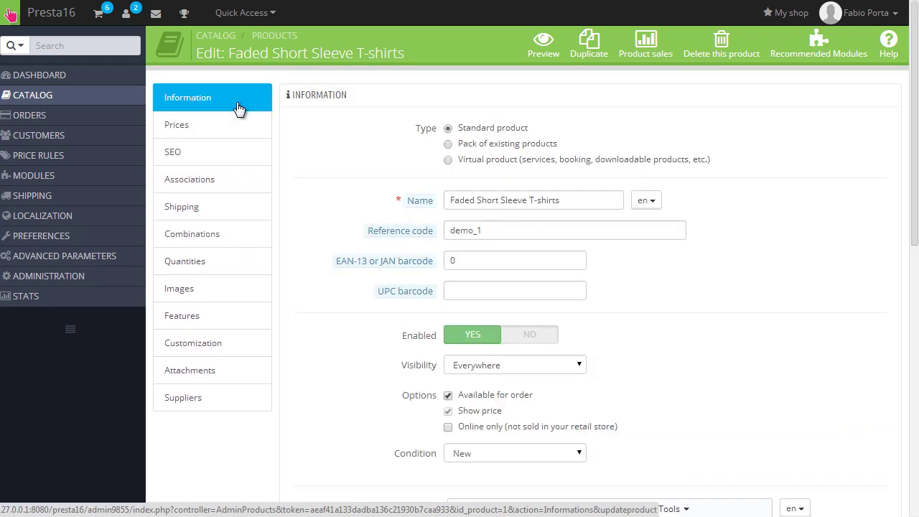
{"action": "scroll", "coordinate": [349, 228], "scroll_direction": "down", "scroll_amount": 5}
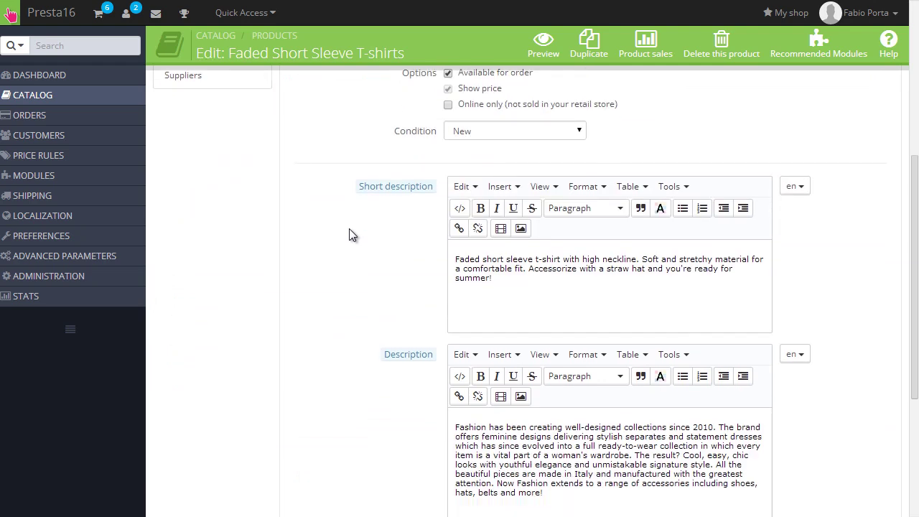
{"action": "scroll", "coordinate": [349, 228], "scroll_direction": "up", "scroll_amount": 5}
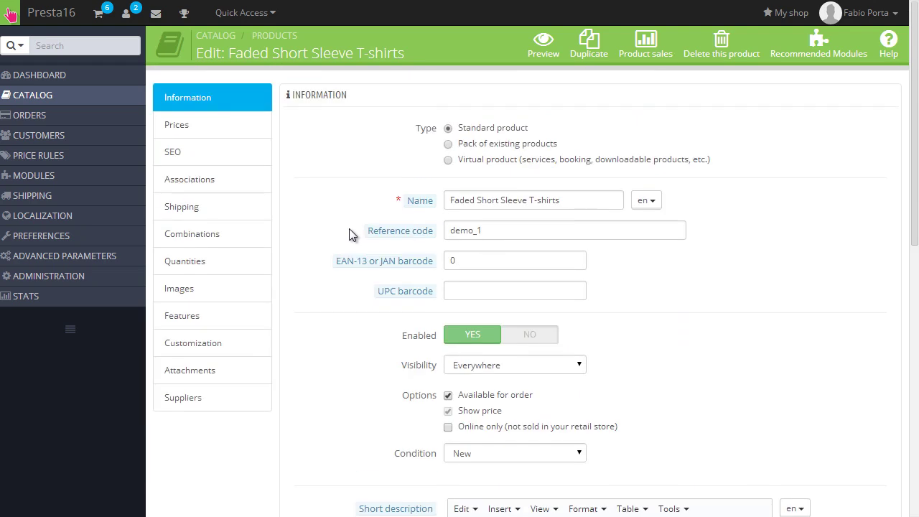
{"action": "scroll", "coordinate": [349, 228], "scroll_direction": "down", "scroll_amount": 3}
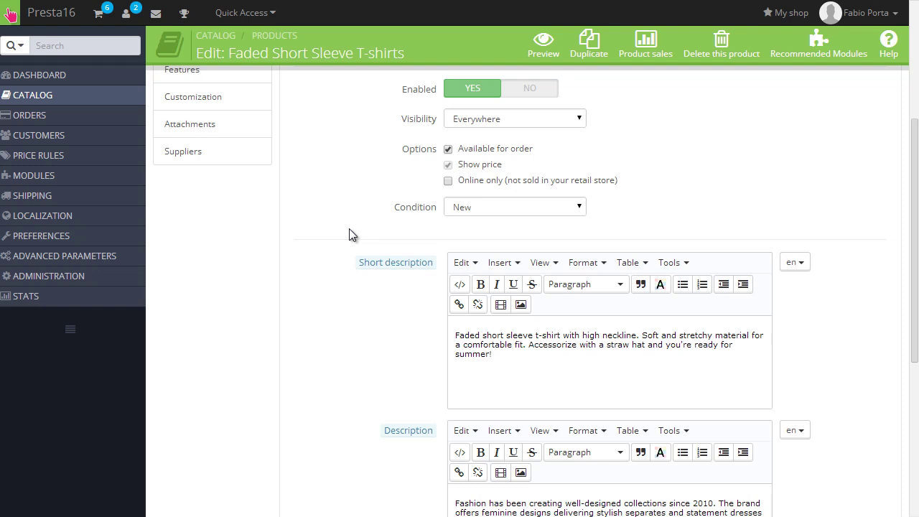
{"action": "scroll", "coordinate": [349, 228], "scroll_direction": "up", "scroll_amount": 3}
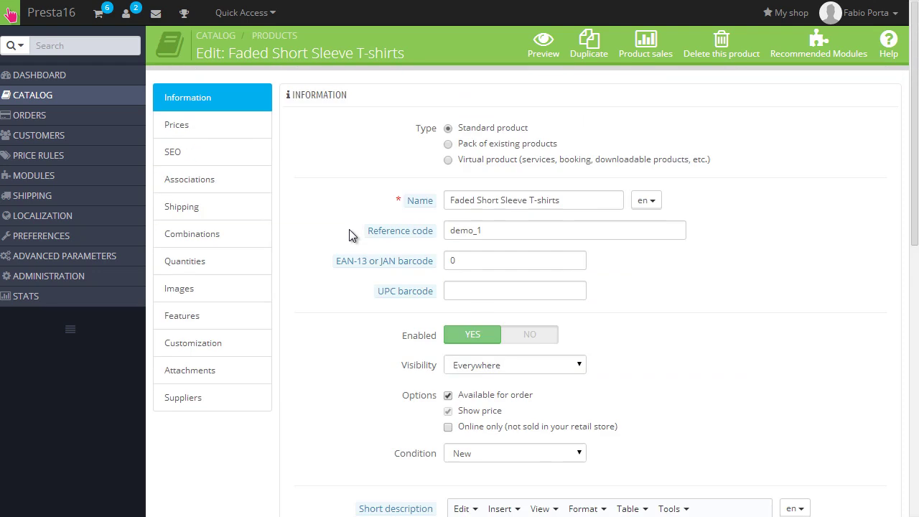
Open the logged-in employee's preferences and examine the account settings, including the explanation of the Connect to PrestaShop option
{"action": "left_click", "coordinate": [845, 17]}
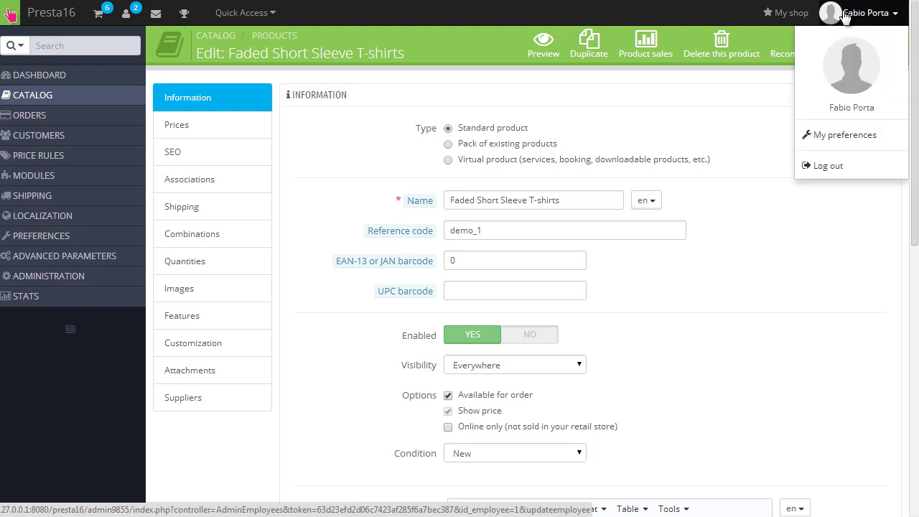
{"action": "left_click", "coordinate": [847, 136]}
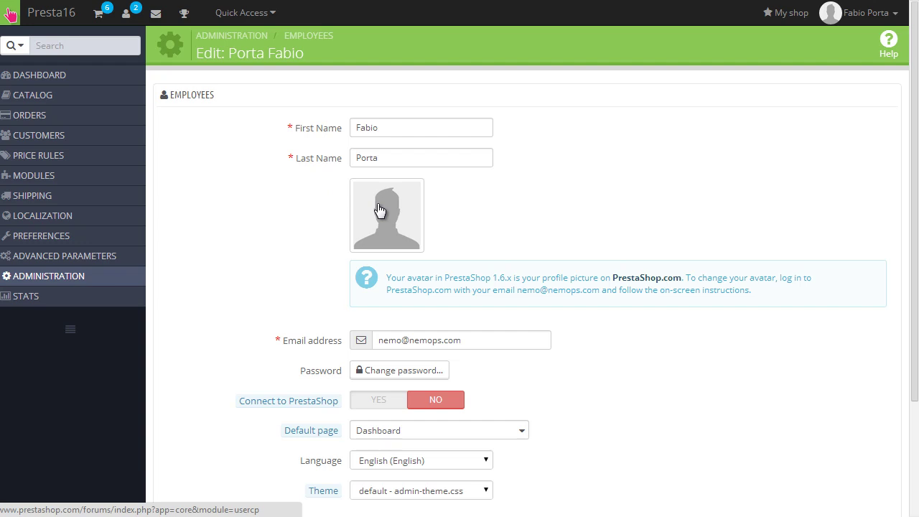
{"action": "scroll", "coordinate": [280, 234], "scroll_direction": "down", "scroll_amount": 2}
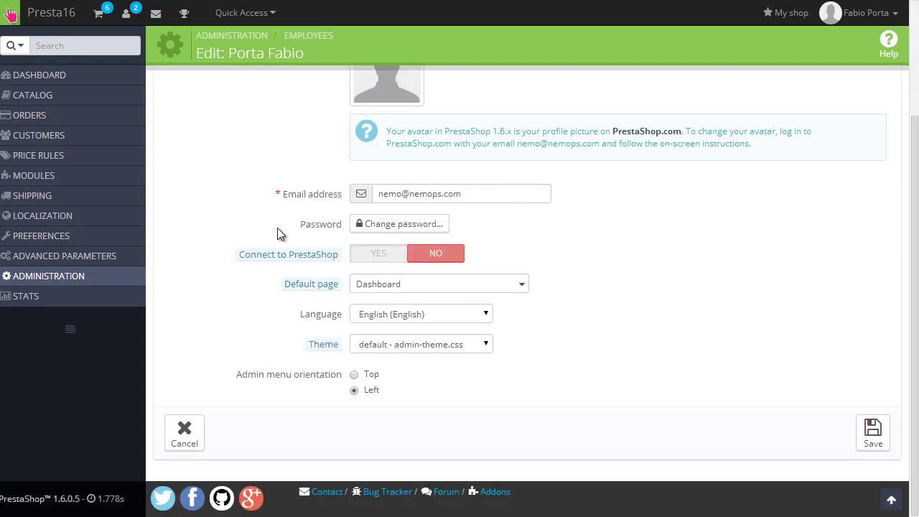
{"action": "scroll", "coordinate": [280, 234], "scroll_direction": "up", "scroll_amount": 2}
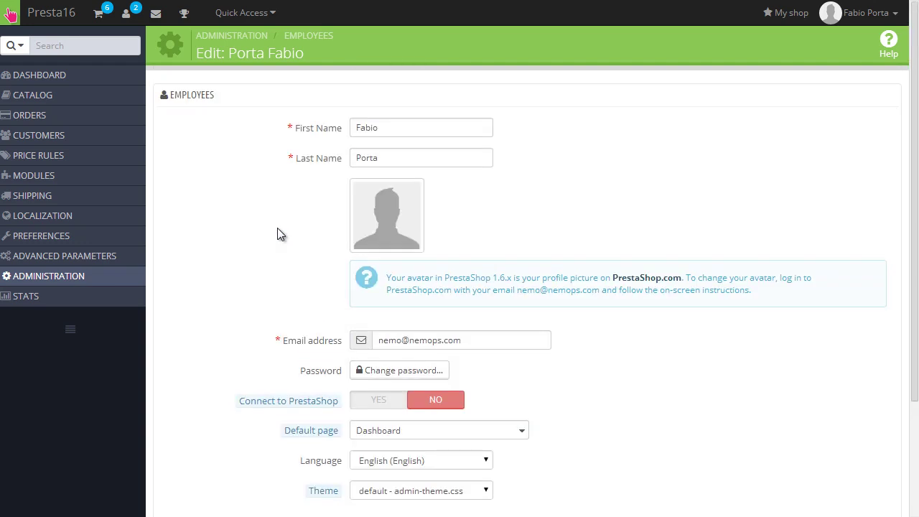
{"action": "scroll", "coordinate": [325, 223], "scroll_direction": "down", "scroll_amount": 2}
{"action": "scroll", "coordinate": [323, 223], "scroll_direction": "up", "scroll_amount": 2}
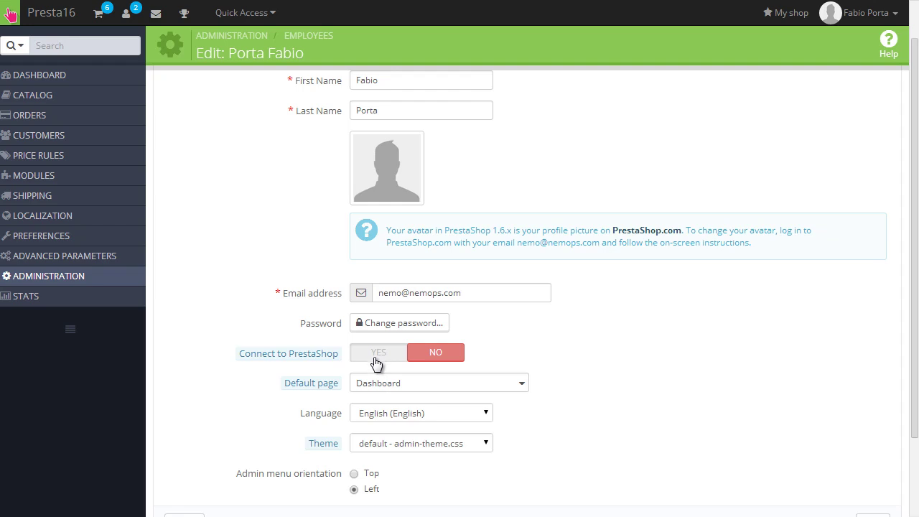
{"action": "mouse_move", "coordinate": [317, 355]}
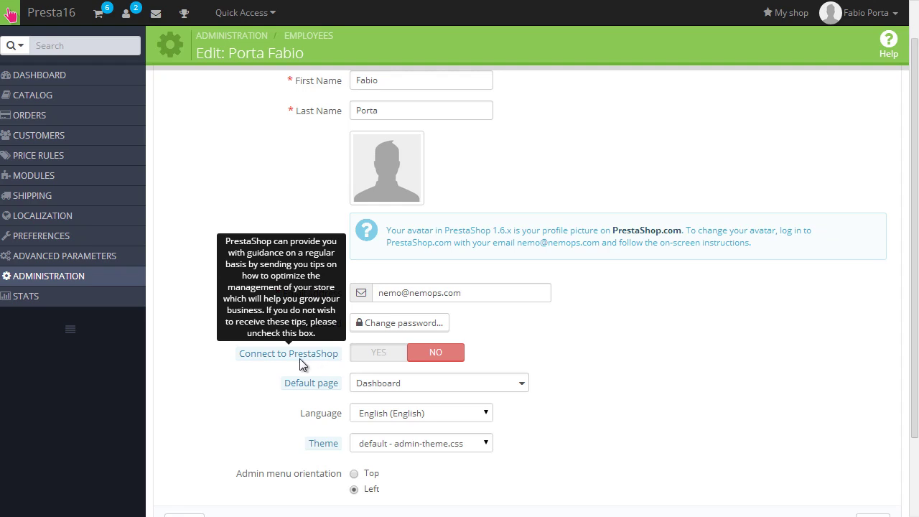
Open the Performance page of the advanced parameters and examine it down to the optional features
{"action": "mouse_move", "coordinate": [121, 211]}
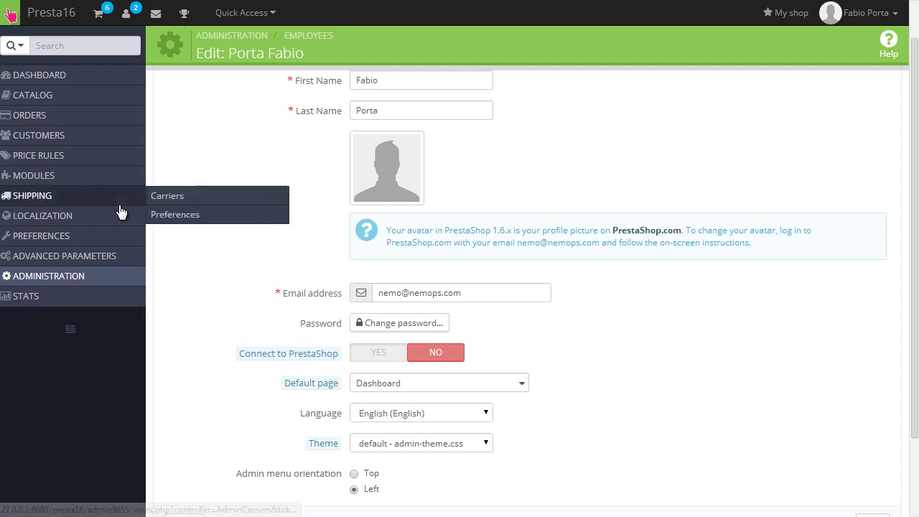
{"action": "mouse_move", "coordinate": [81, 236]}
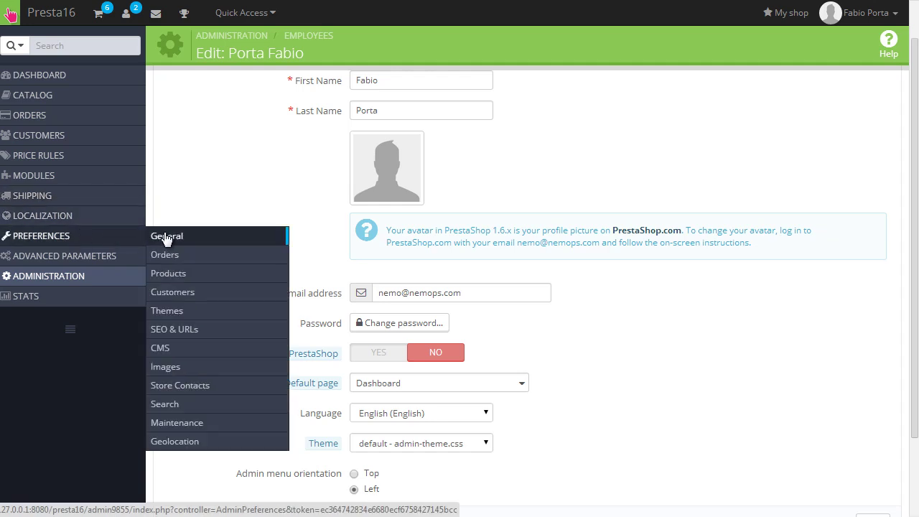
{"action": "mouse_move", "coordinate": [71, 257]}
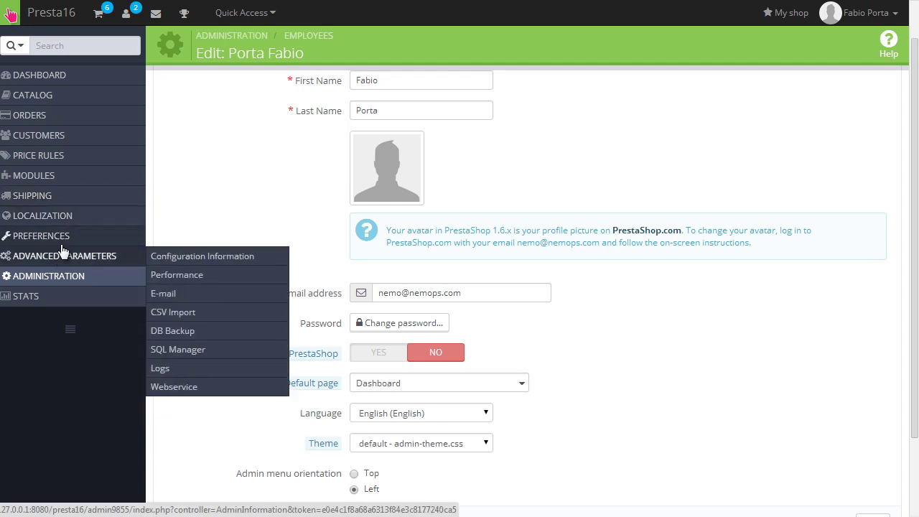
{"action": "left_click", "coordinate": [181, 271]}
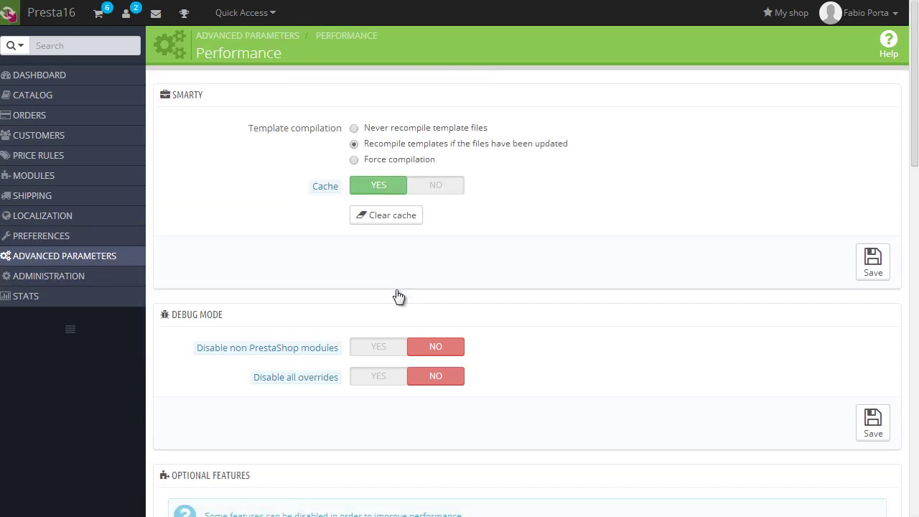
{"action": "scroll", "coordinate": [395, 290], "scroll_direction": "down", "scroll_amount": 5}
{"action": "scroll", "coordinate": [395, 296], "scroll_direction": "down", "scroll_amount": 1}
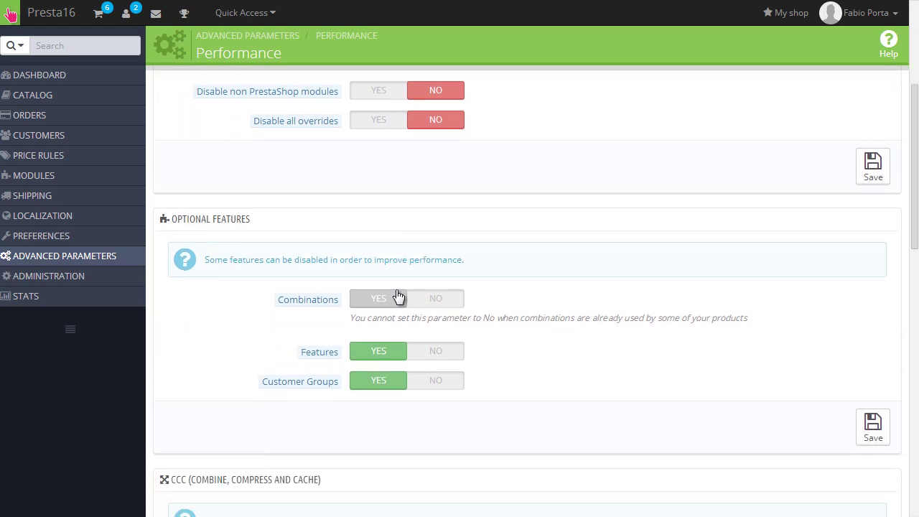
{"action": "scroll", "coordinate": [359, 337], "scroll_direction": "down", "scroll_amount": 1}
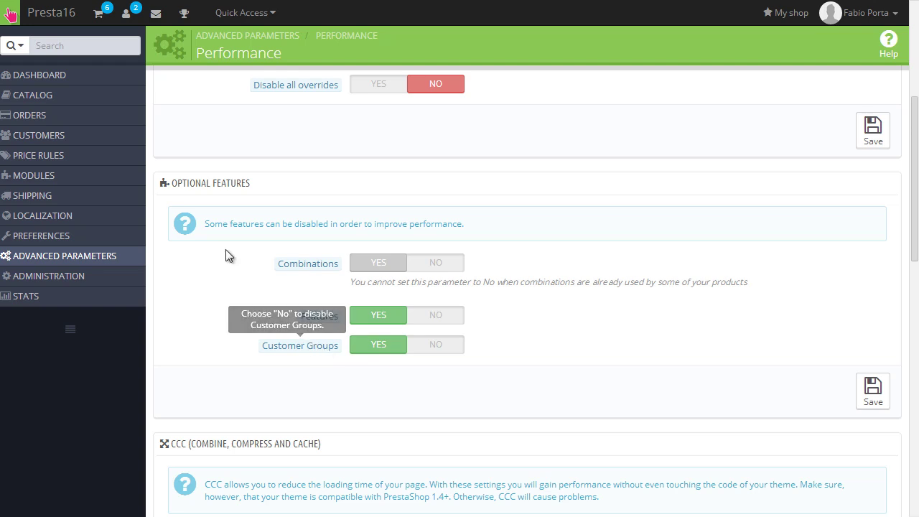
Show the orders list and open the order with accepted payment
{"action": "mouse_move", "coordinate": [99, 115]}
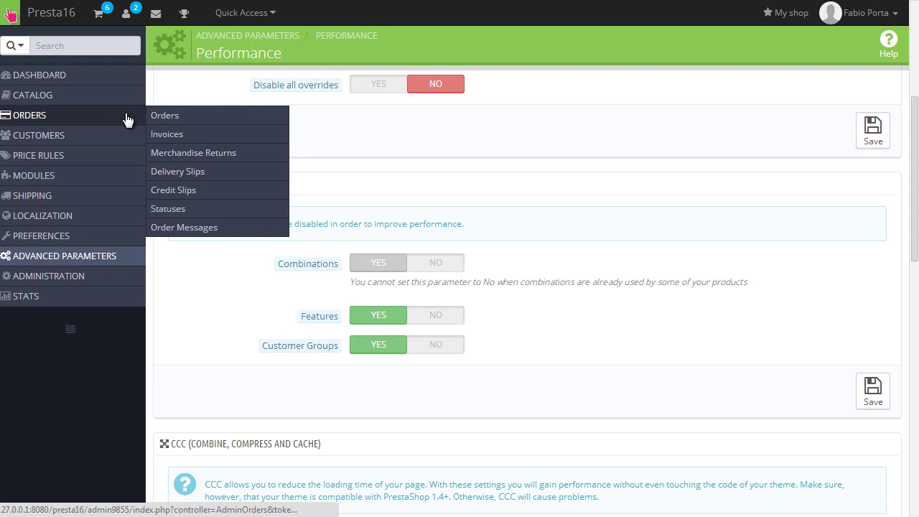
{"action": "left_click", "coordinate": [176, 119]}
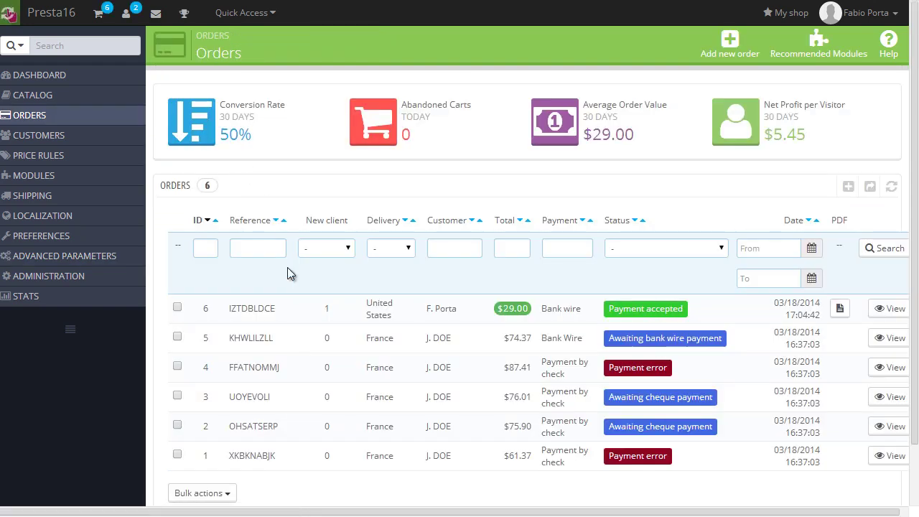
{"action": "left_click", "coordinate": [257, 309]}
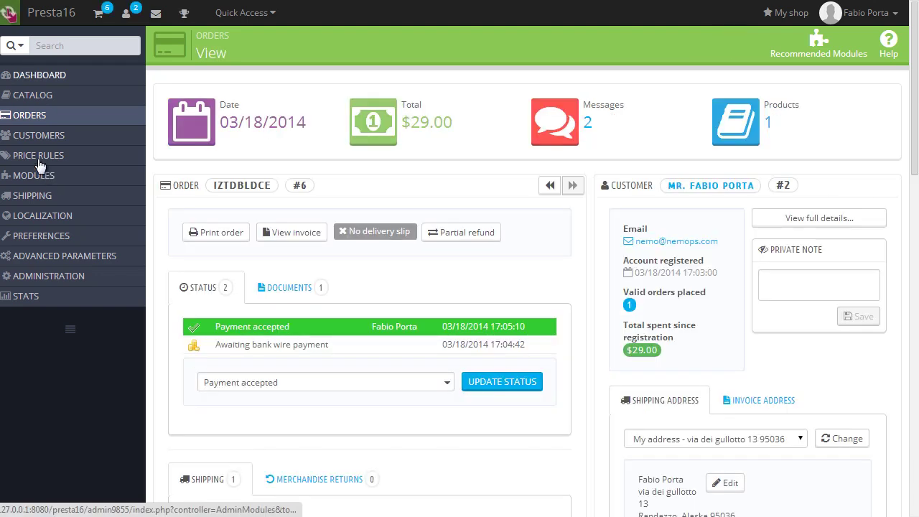
Return to the orders list and open the order awaiting bank wire payment
{"action": "mouse_move", "coordinate": [48, 129]}
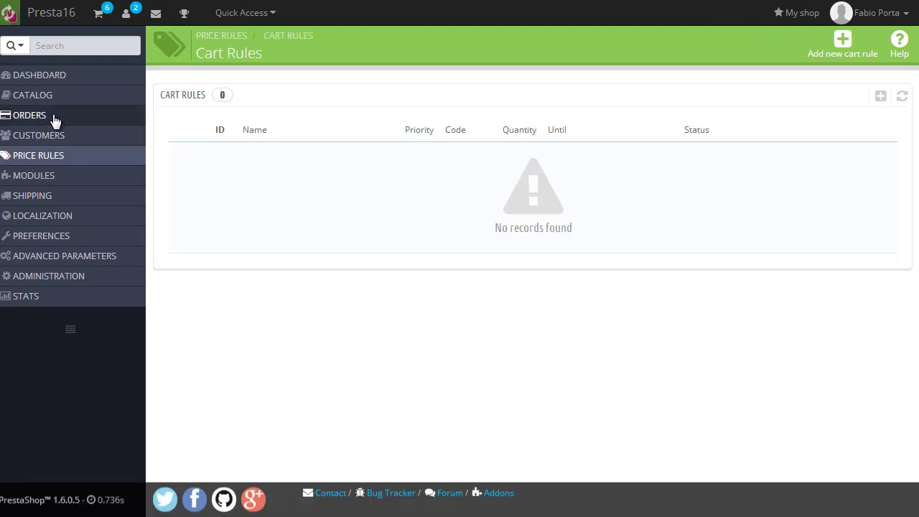
{"action": "left_click", "coordinate": [55, 120]}
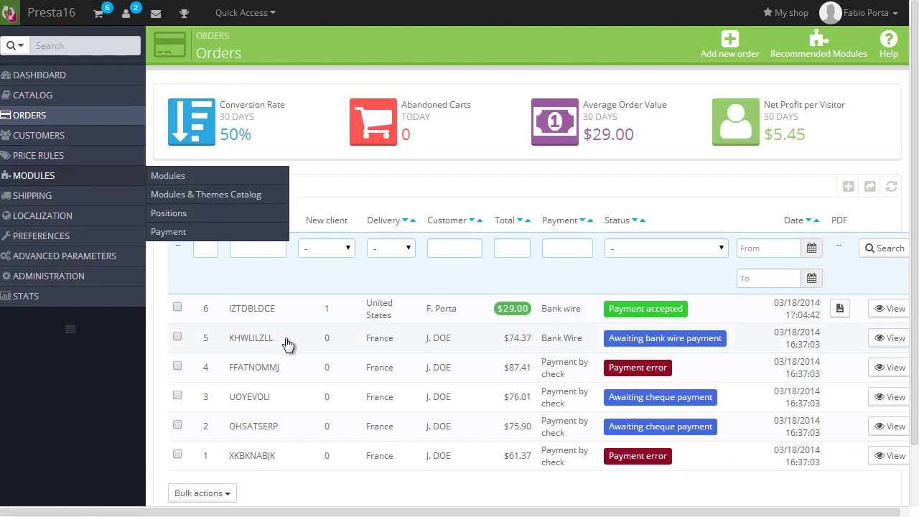
{"action": "left_click", "coordinate": [407, 342]}
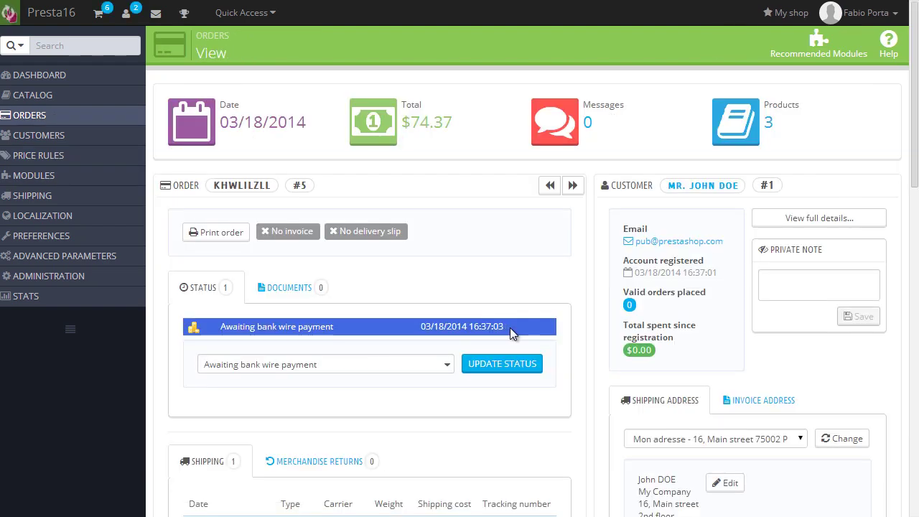
Examine the order's status and shipping details and show its invoice address, returning to the shipping address
{"action": "scroll", "coordinate": [511, 332], "scroll_direction": "down", "scroll_amount": 3}
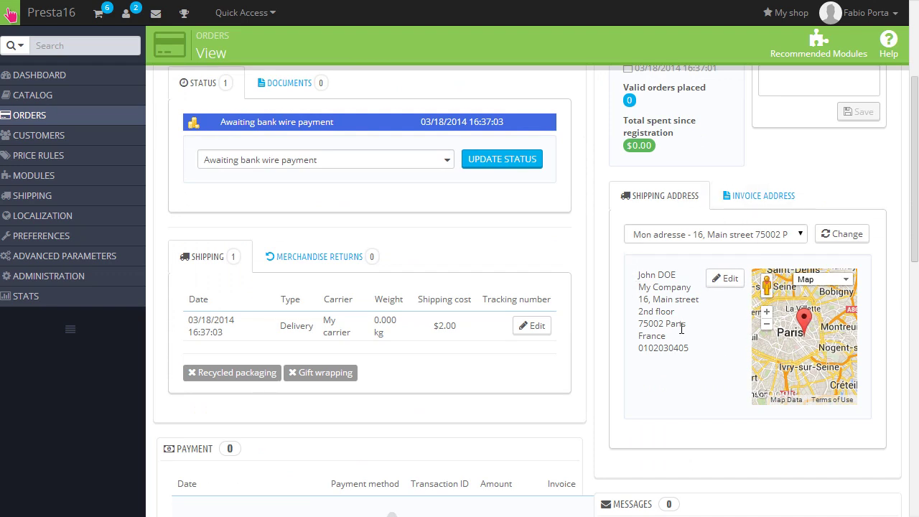
{"action": "left_click", "coordinate": [747, 195]}
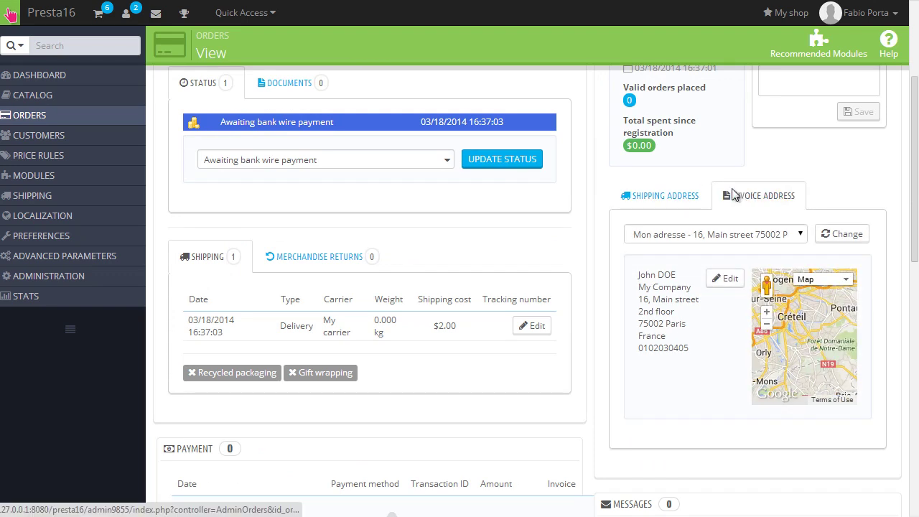
{"action": "left_click", "coordinate": [663, 195]}
Examine the order's payment, messages, products and totals sections along with its summary and customer details
{"action": "scroll", "coordinate": [350, 222], "scroll_direction": "down", "scroll_amount": 5}
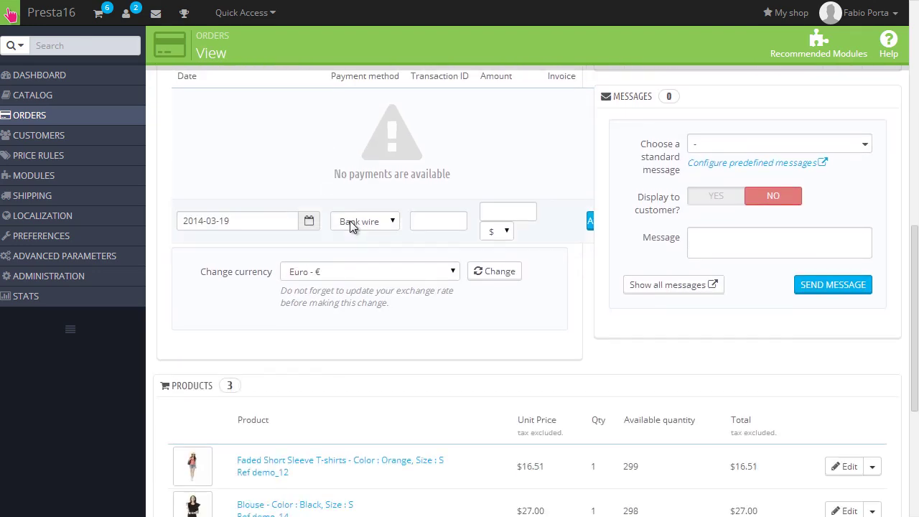
{"action": "scroll", "coordinate": [352, 225], "scroll_direction": "down", "scroll_amount": 4}
{"action": "scroll", "coordinate": [558, 318], "scroll_direction": "up", "scroll_amount": 5}
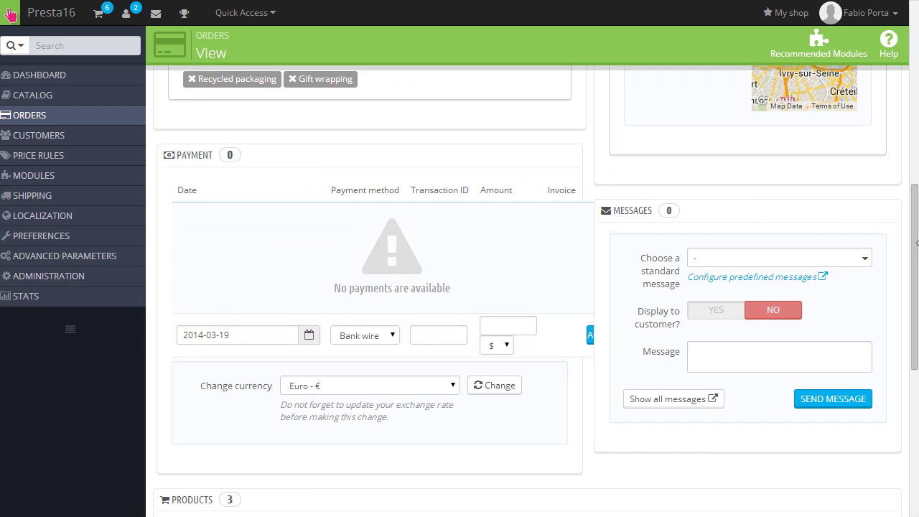
{"action": "mouse_move", "coordinate": [916, 243]}
{"action": "left_mouse_down"}
{"action": "mouse_move", "coordinate": [790, 256]}
{"action": "mouse_move", "coordinate": [918, 244]}
{"action": "left_mouse_up"}
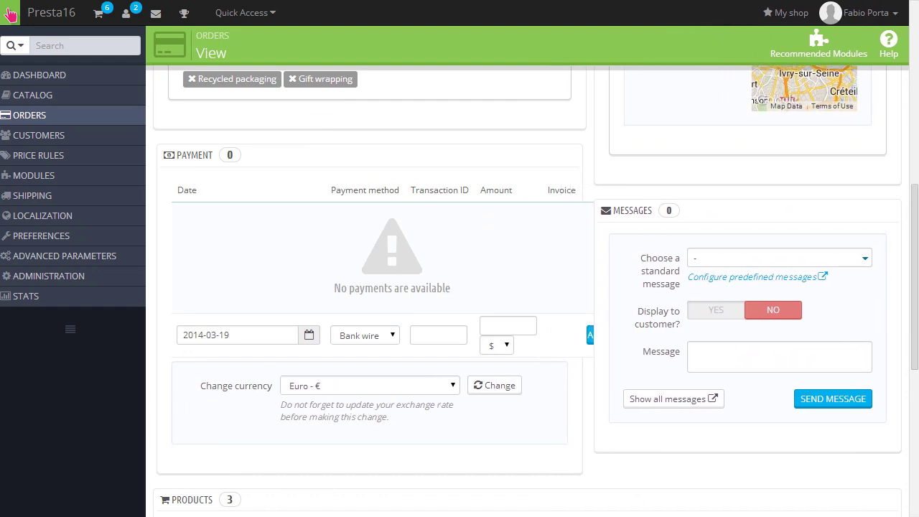
{"action": "scroll", "coordinate": [605, 318], "scroll_direction": "up", "scroll_amount": 10}
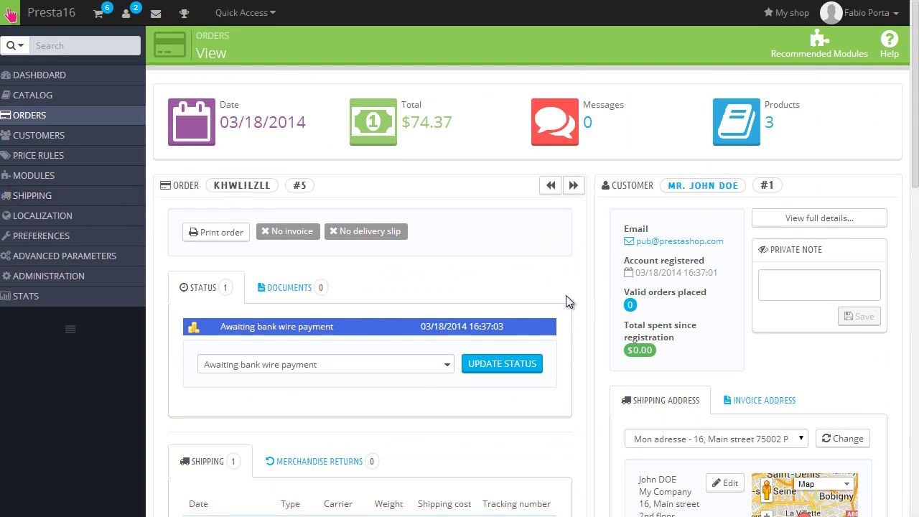
{"action": "scroll", "coordinate": [566, 302], "scroll_direction": "down", "scroll_amount": 15}
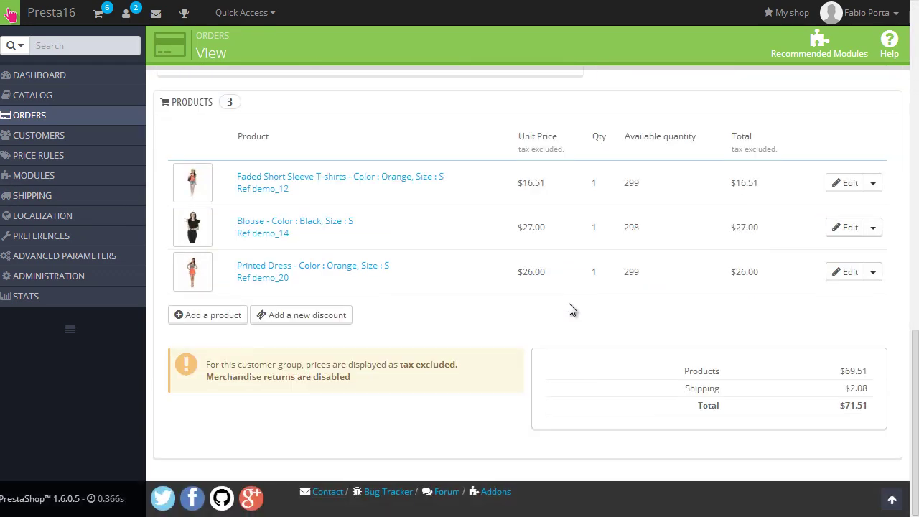
{"action": "scroll", "coordinate": [575, 320], "scroll_direction": "up", "scroll_amount": 4}
{"action": "scroll", "coordinate": [576, 323], "scroll_direction": "down", "scroll_amount": 4}
{"action": "scroll", "coordinate": [576, 323], "scroll_direction": "up", "scroll_amount": 15}
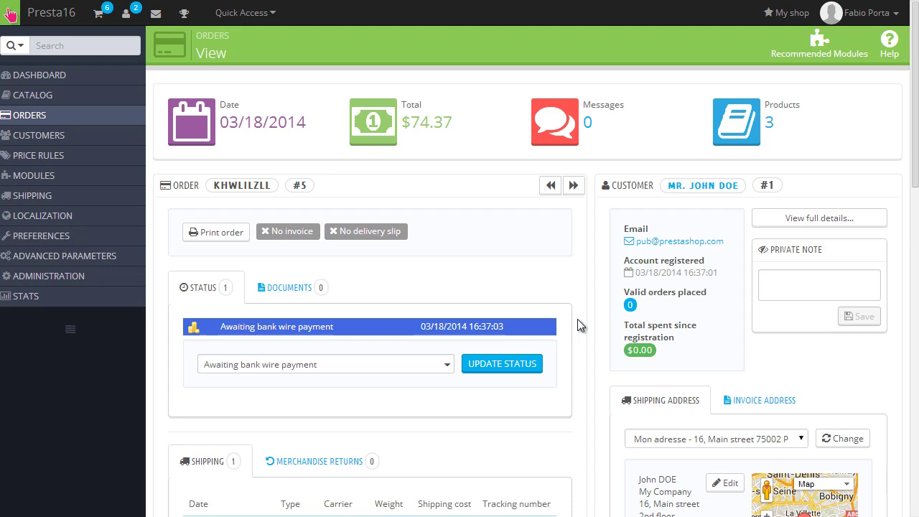
{"action": "mouse_move", "coordinate": [77, 150]}
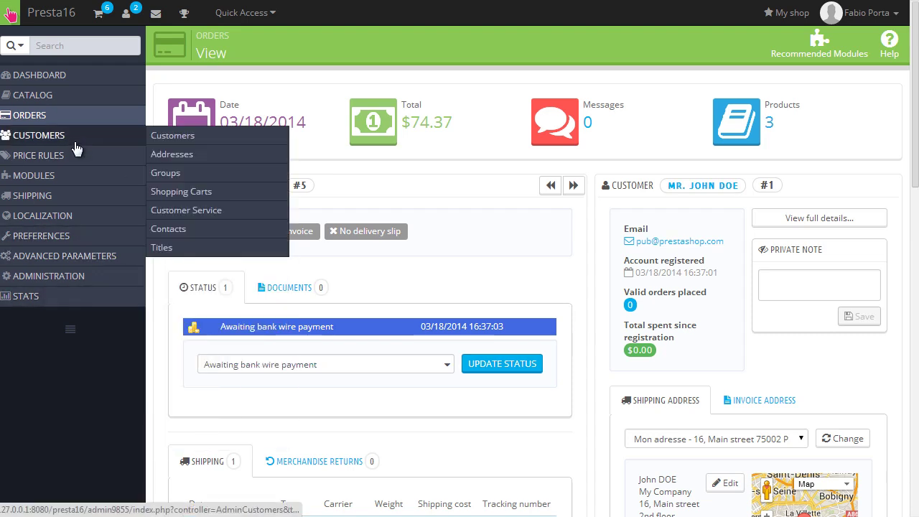
{"action": "mouse_move", "coordinate": [66, 165]}
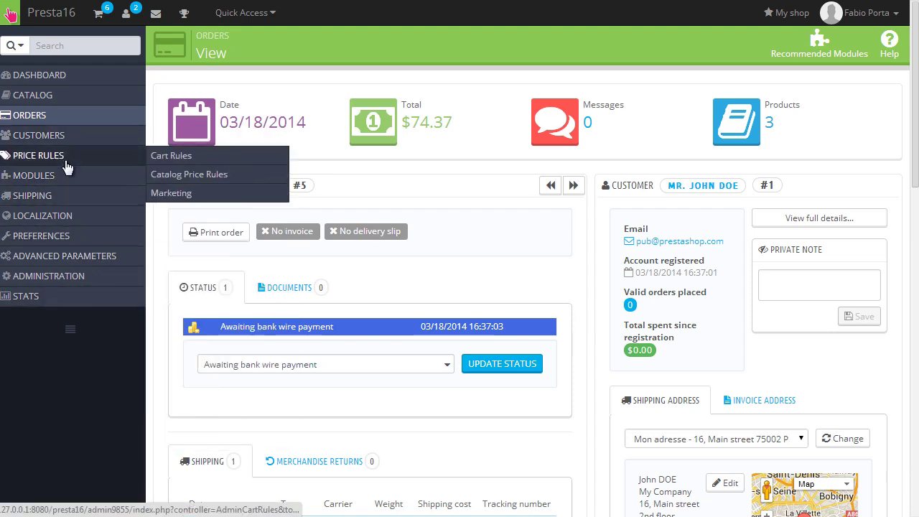
{"action": "mouse_move", "coordinate": [82, 238]}
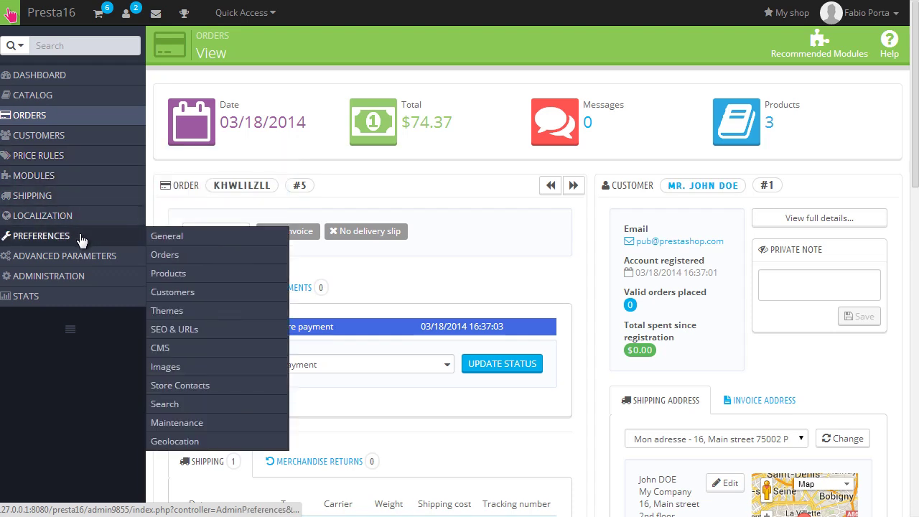
Show the Themes preferences page and look over the installed theme and the theme selection
{"action": "left_click", "coordinate": [201, 320]}
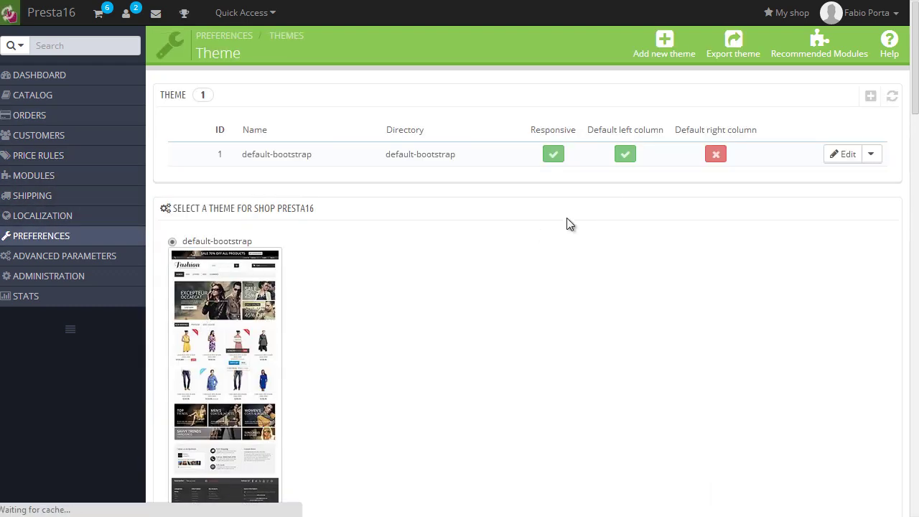
{"action": "scroll", "coordinate": [503, 228], "scroll_direction": "down", "scroll_amount": 4}
{"action": "scroll", "coordinate": [390, 224], "scroll_direction": "up", "scroll_amount": 4}
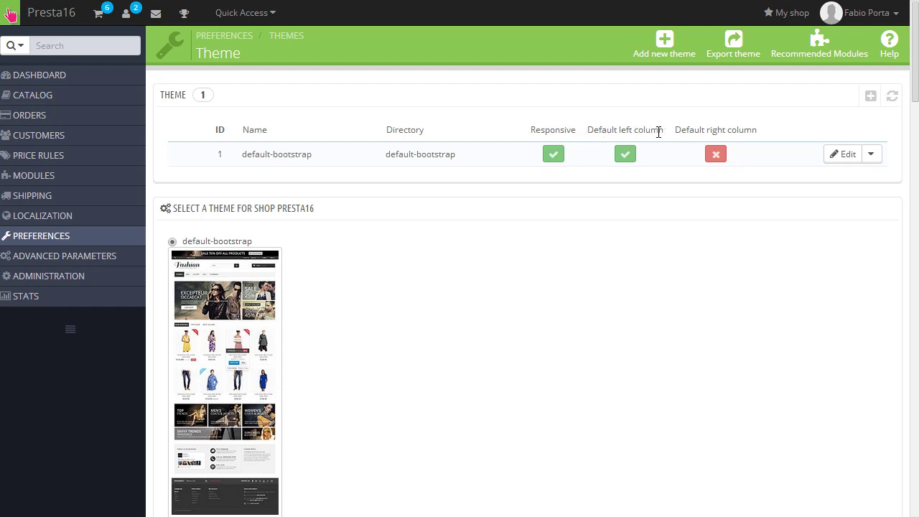
Open the default-bootstrap theme's settings and read the help for the default columns and number of products per page
{"action": "left_click", "coordinate": [835, 158]}
{"action": "scroll", "coordinate": [318, 199], "scroll_direction": "down", "scroll_amount": 5}
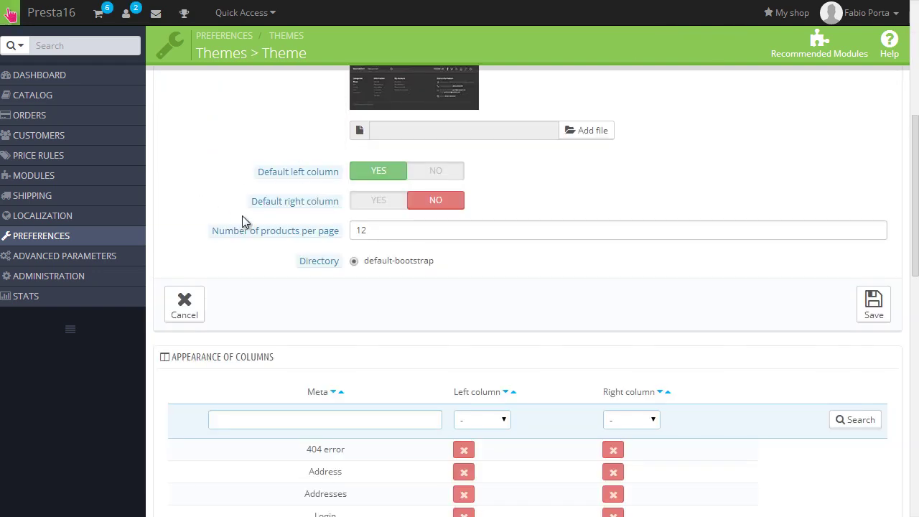
{"action": "scroll", "coordinate": [374, 229], "scroll_direction": "up", "scroll_amount": 1}
{"action": "mouse_move", "coordinate": [310, 229]}
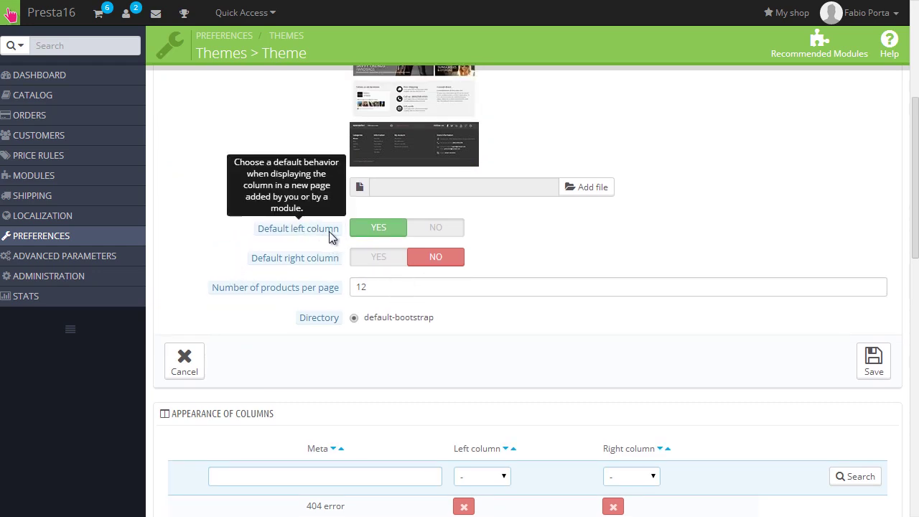
{"action": "mouse_move", "coordinate": [333, 262]}
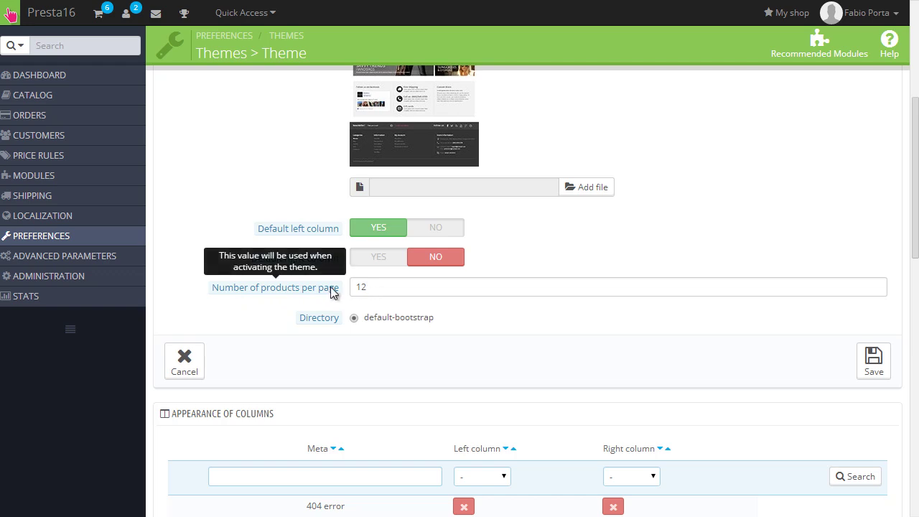
Examine the theme's Appearance of Columns table for which pages show the left and right columns
{"action": "scroll", "coordinate": [285, 278], "scroll_direction": "down", "scroll_amount": 3}
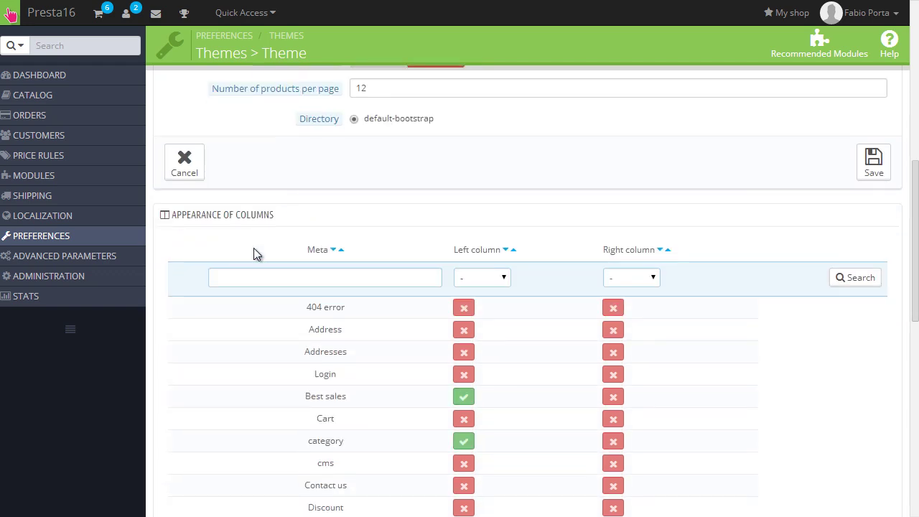
{"action": "scroll", "coordinate": [287, 159], "scroll_direction": "down", "scroll_amount": 2}
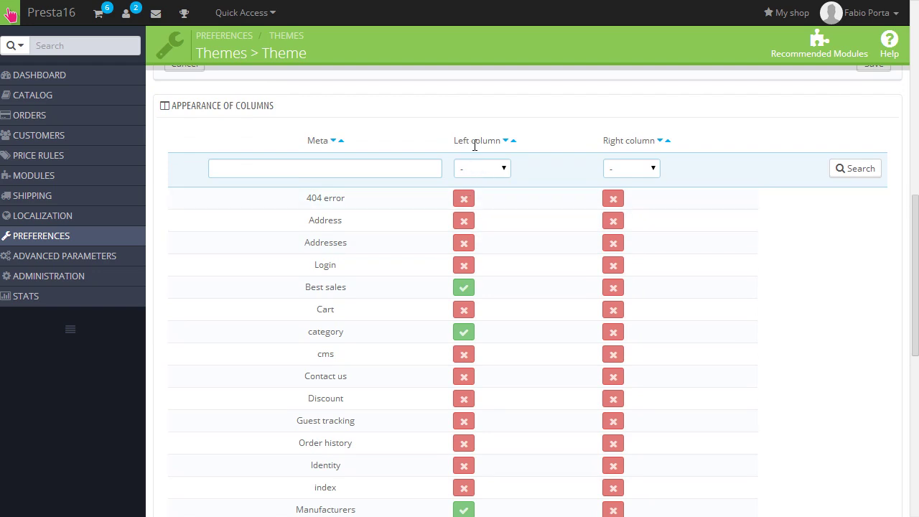
{"action": "scroll", "coordinate": [489, 143], "scroll_direction": "down", "scroll_amount": 7}
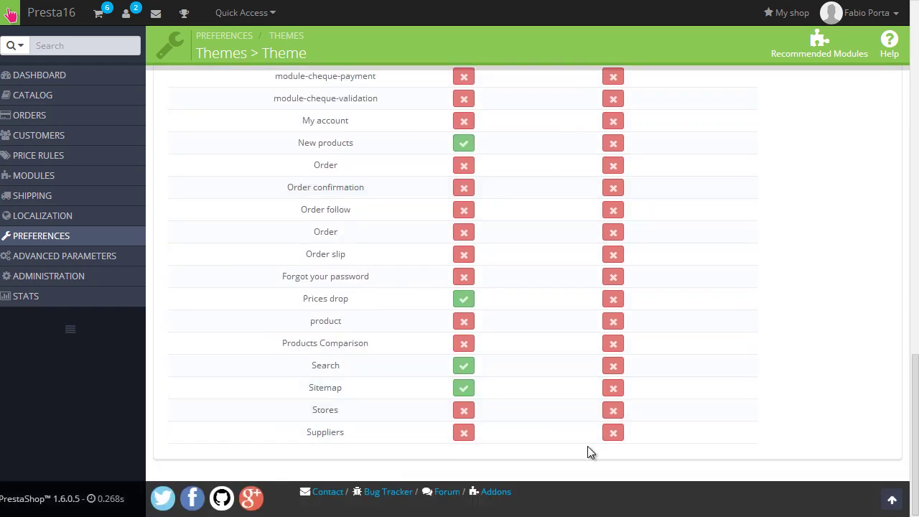
{"action": "scroll", "coordinate": [559, 385], "scroll_direction": "up", "scroll_amount": 7}
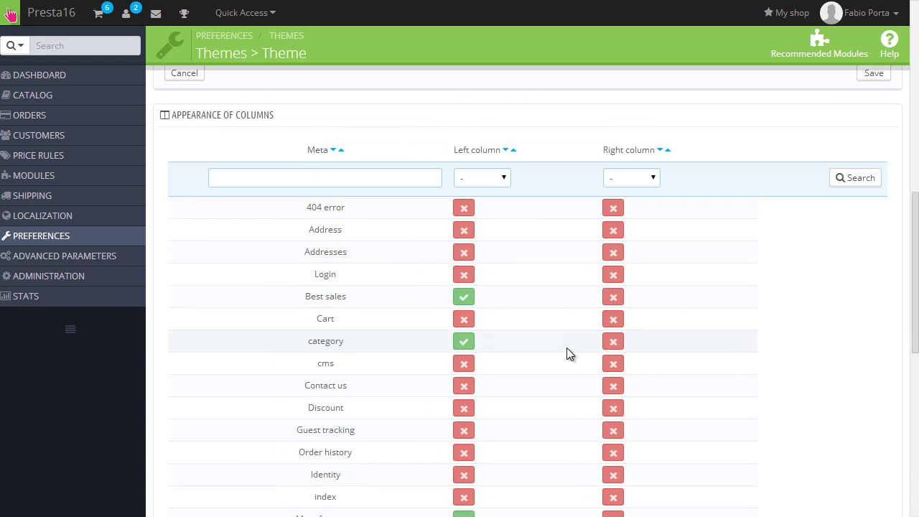
{"action": "scroll", "coordinate": [567, 347], "scroll_direction": "down", "scroll_amount": 2}
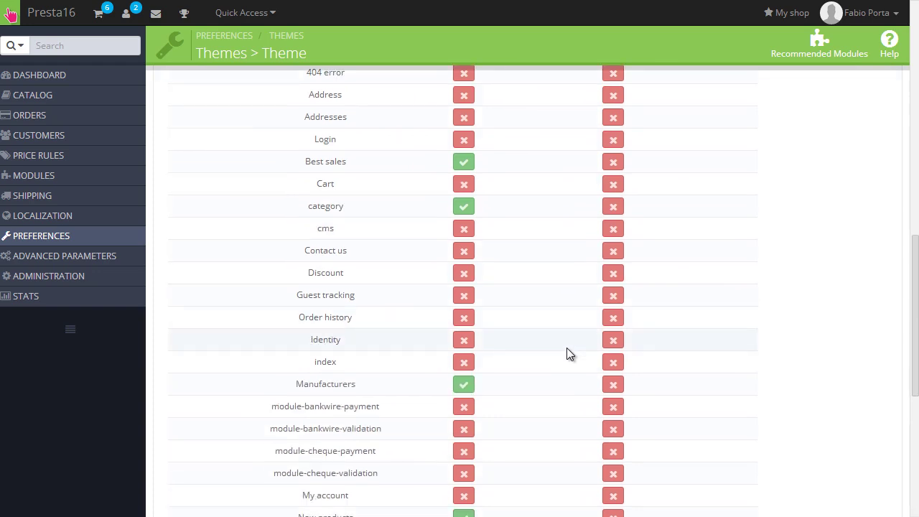
{"action": "scroll", "coordinate": [431, 373], "scroll_direction": "down", "scroll_amount": 1}
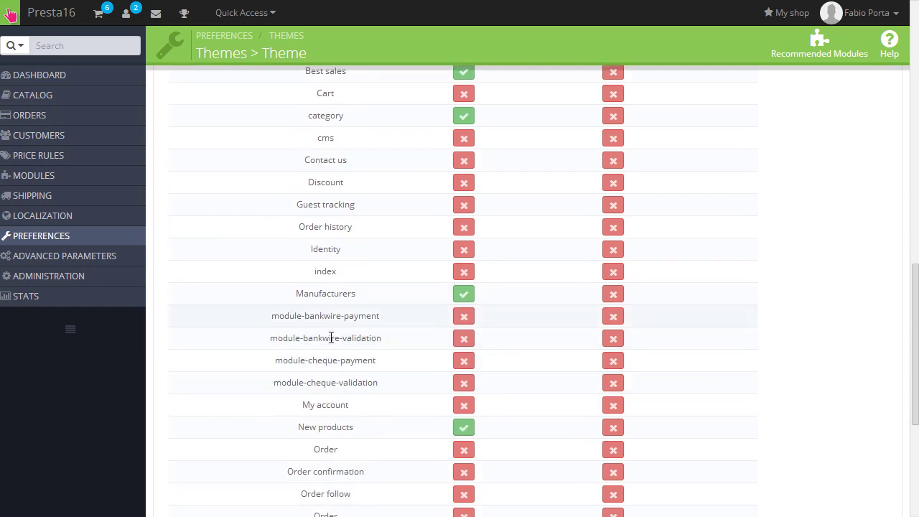
{"action": "scroll", "coordinate": [383, 322], "scroll_direction": "down", "scroll_amount": 3}
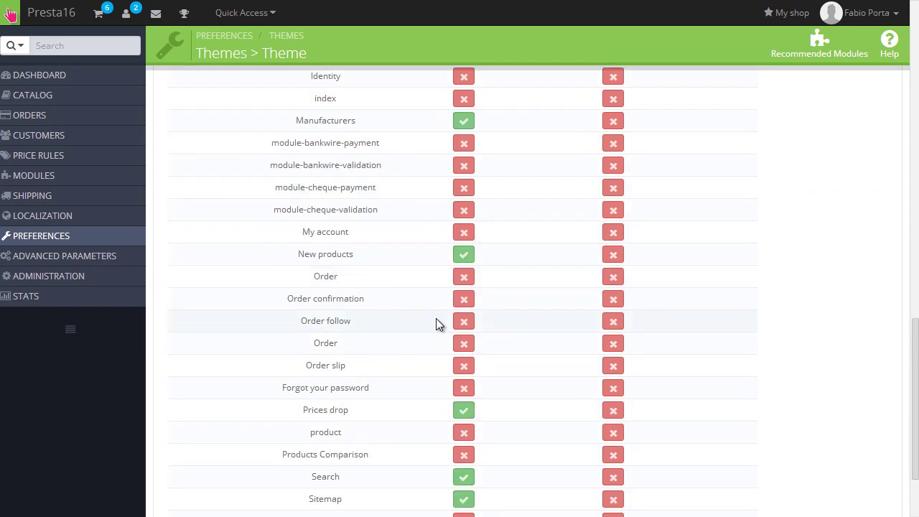
{"action": "scroll", "coordinate": [436, 319], "scroll_direction": "down", "scroll_amount": 2}
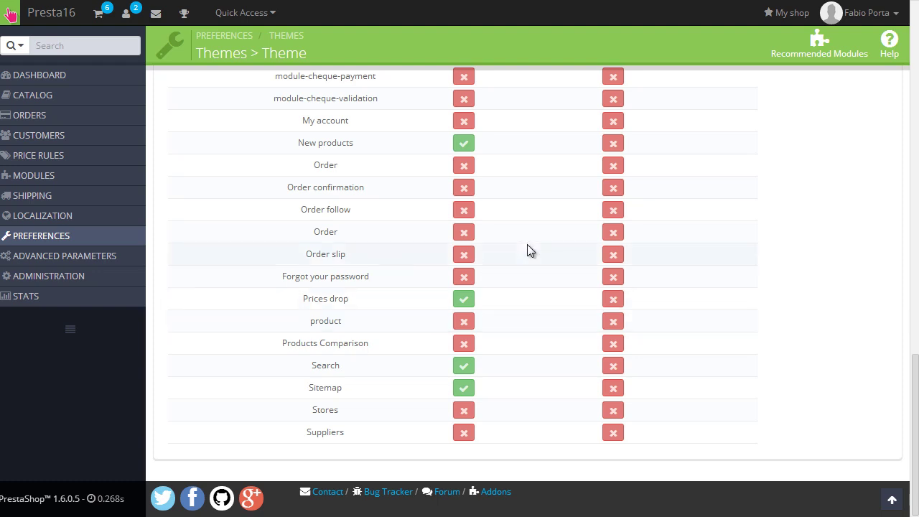
{"action": "scroll", "coordinate": [527, 244], "scroll_direction": "up", "scroll_amount": 3}
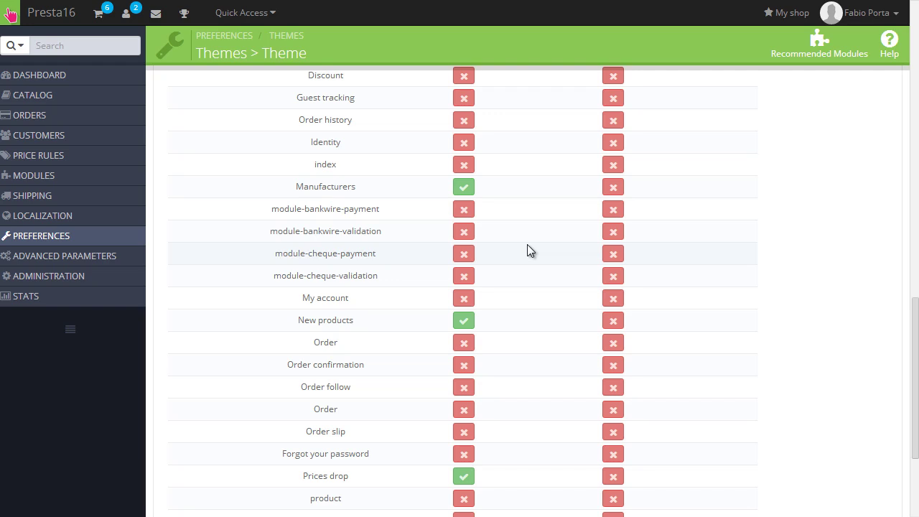
{"action": "scroll", "coordinate": [527, 245], "scroll_direction": "up", "scroll_amount": 7}
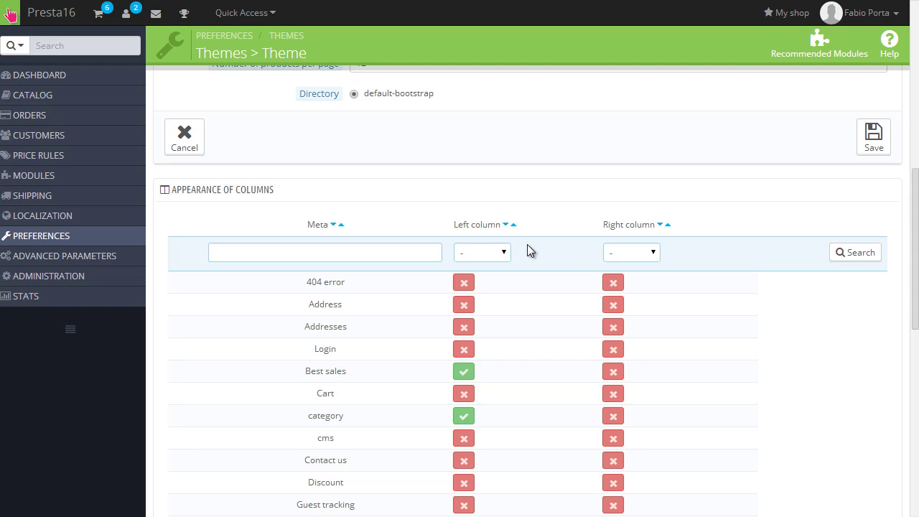
Show the list of modules and look through its categories, module entries and their available actions
{"action": "mouse_move", "coordinate": [107, 174]}
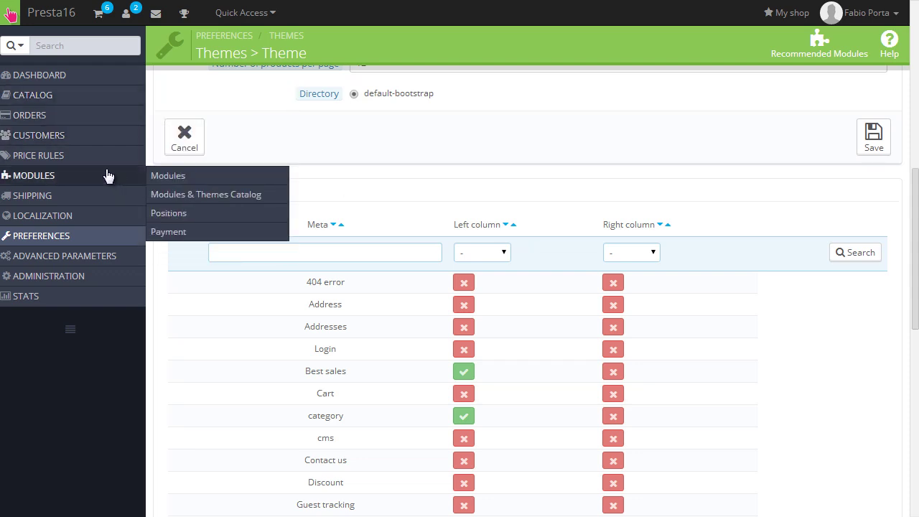
{"action": "left_click", "coordinate": [165, 184]}
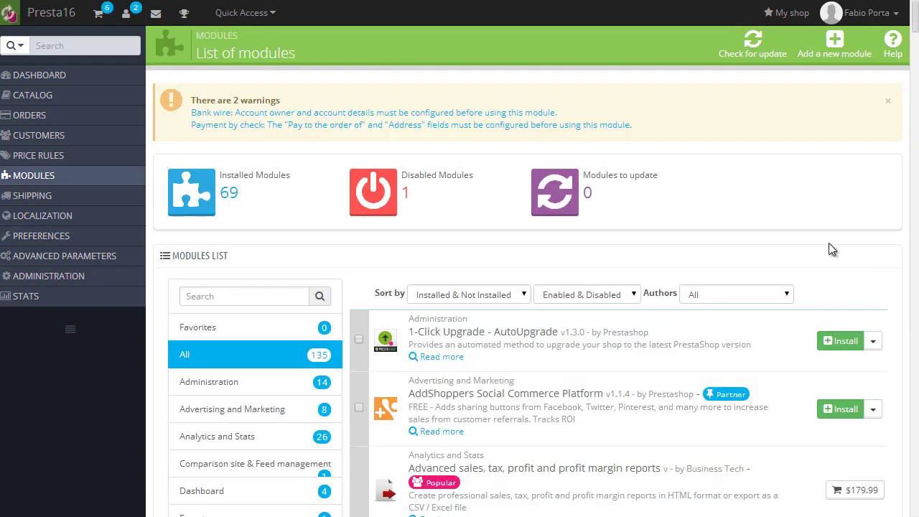
{"action": "scroll", "coordinate": [768, 254], "scroll_direction": "down", "scroll_amount": 2}
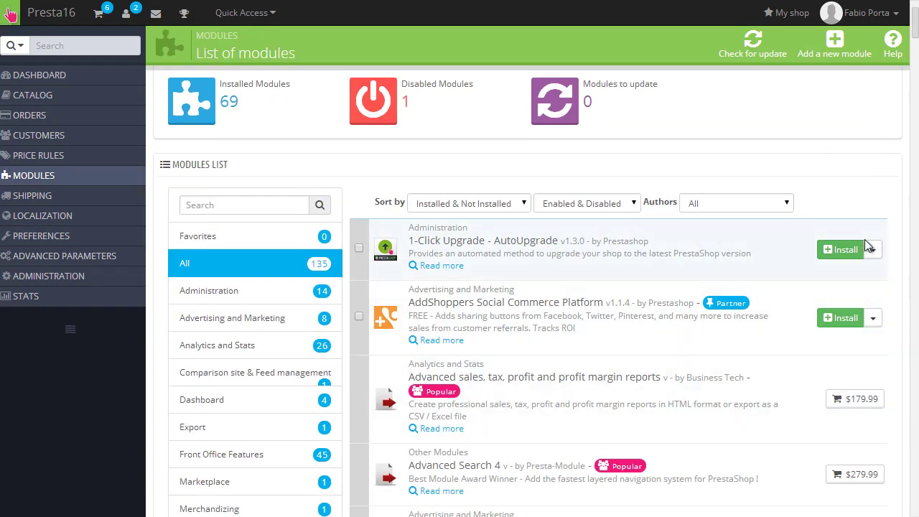
{"action": "scroll", "coordinate": [874, 258], "scroll_direction": "down", "scroll_amount": 5}
{"action": "scroll", "coordinate": [876, 216], "scroll_direction": "up", "scroll_amount": 1}
{"action": "scroll", "coordinate": [877, 201], "scroll_direction": "down", "scroll_amount": 6}
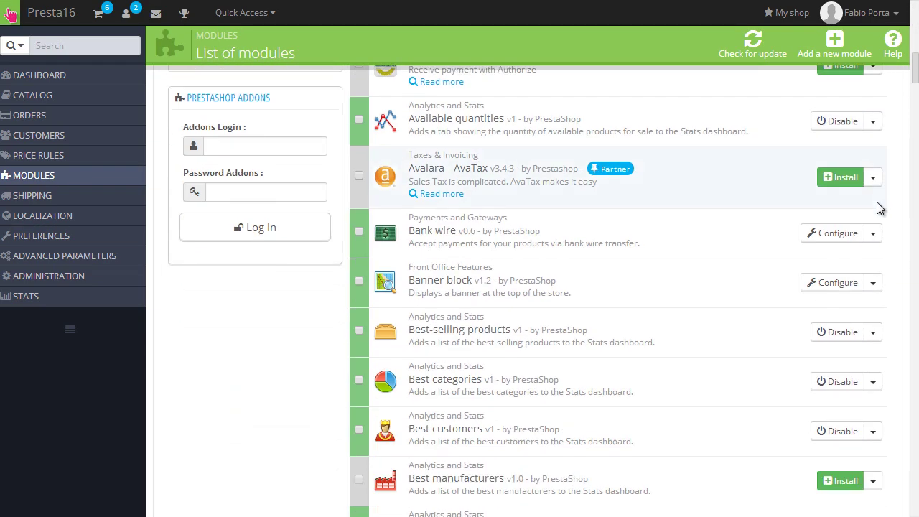
{"action": "scroll", "coordinate": [876, 287], "scroll_direction": "up", "scroll_amount": 4}
{"action": "scroll", "coordinate": [867, 308], "scroll_direction": "down", "scroll_amount": 1}
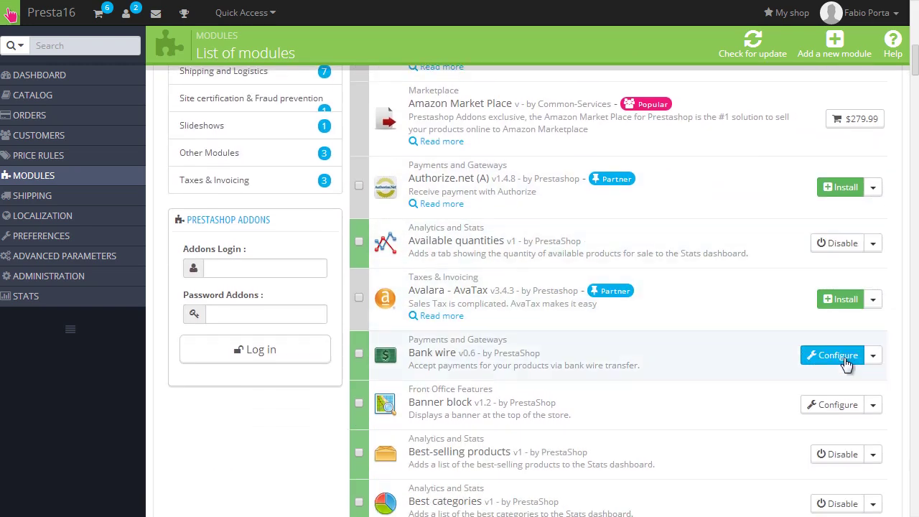
Show the additional actions available for the Bank wire module, leaving the module as it is
{"action": "left_click", "coordinate": [873, 357]}
{"action": "scroll", "coordinate": [876, 344], "scroll_direction": "down", "scroll_amount": 1}
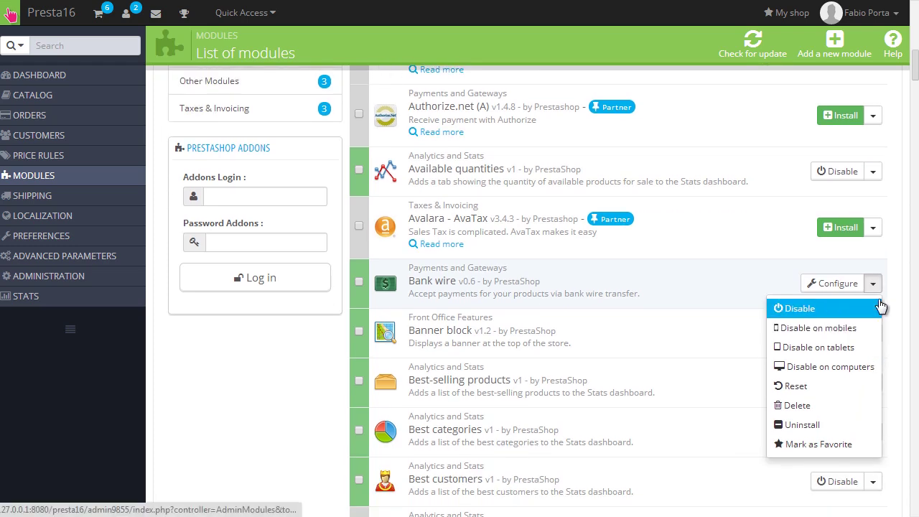
{"action": "left_click", "coordinate": [873, 287]}
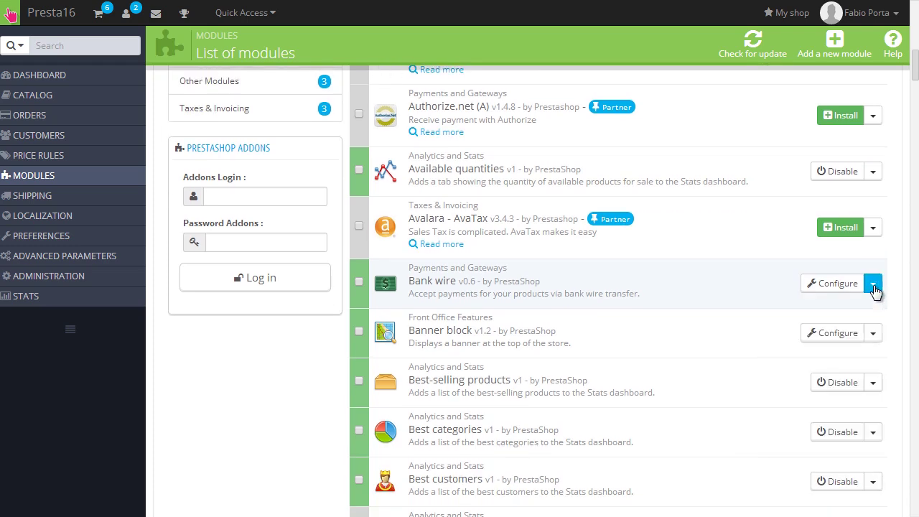
{"action": "left_click", "coordinate": [874, 288]}
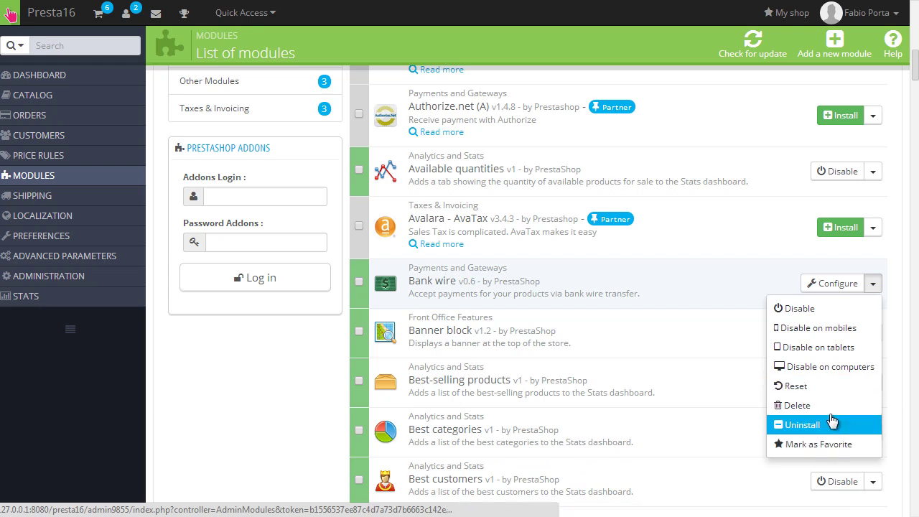
{"action": "left_click", "coordinate": [886, 263]}
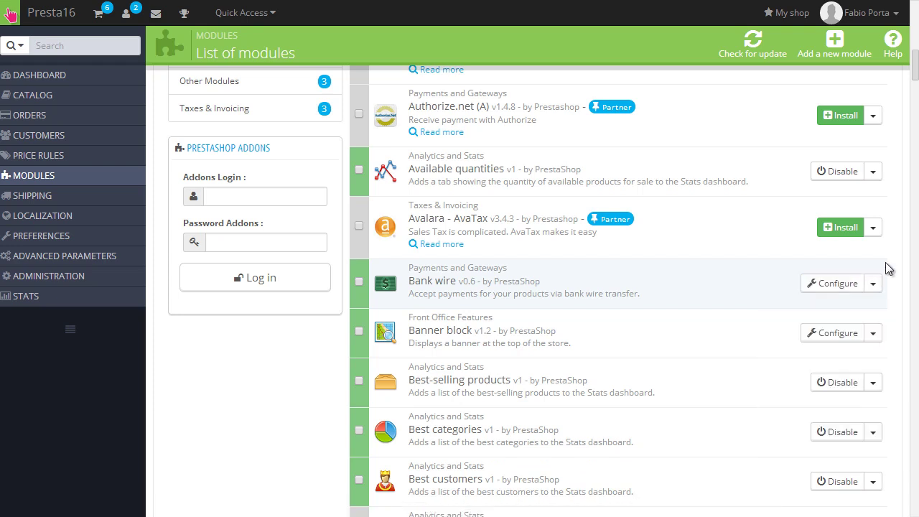
Show the module list's filter choices for installation status, enabled status and author without changing them
{"action": "scroll", "coordinate": [743, 281], "scroll_direction": "up", "scroll_amount": 10}
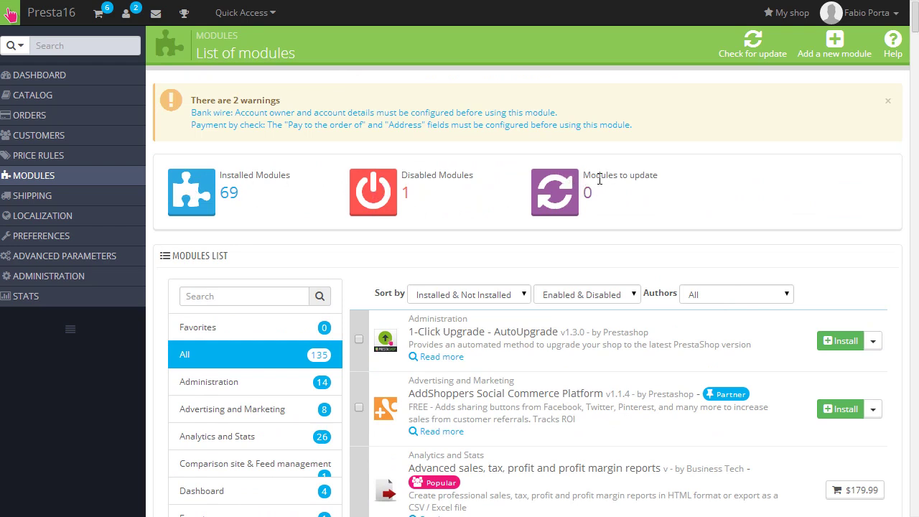
{"action": "left_click", "coordinate": [527, 297]}
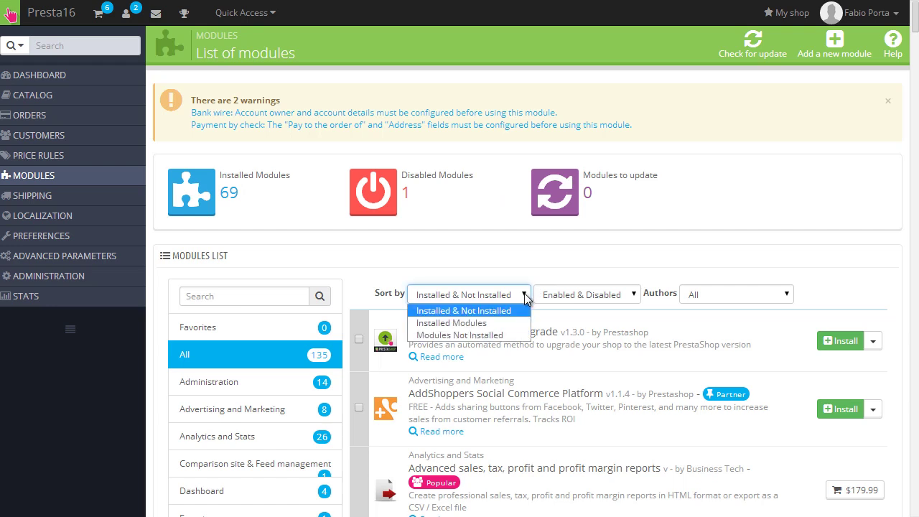
{"action": "left_click", "coordinate": [526, 297]}
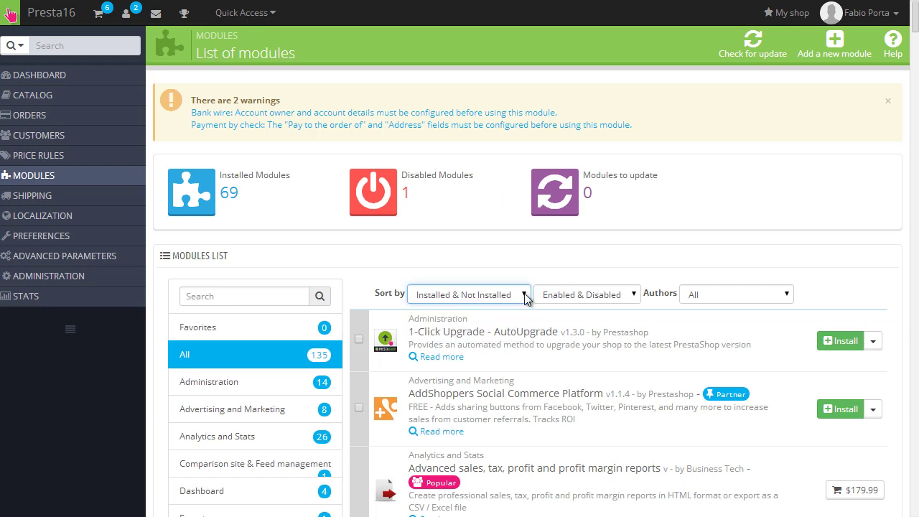
{"action": "left_click", "coordinate": [634, 298]}
{"action": "left_click", "coordinate": [699, 259]}
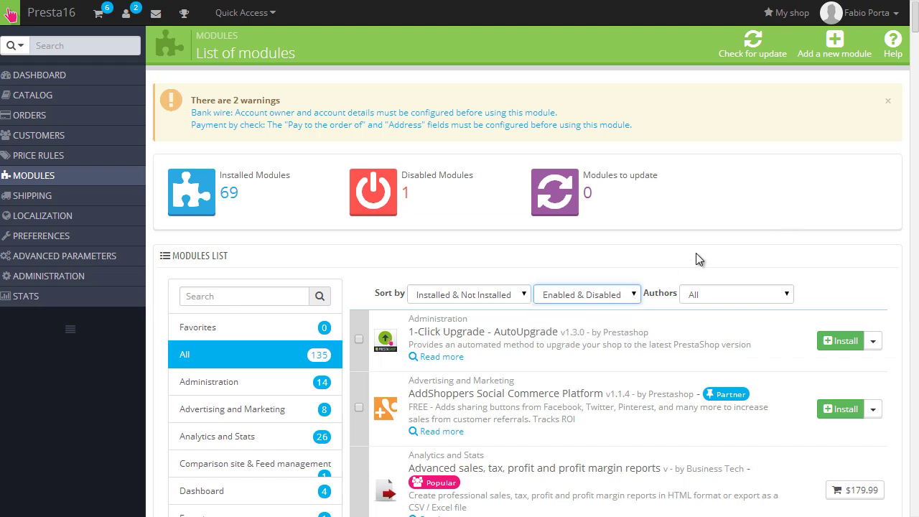
{"action": "left_click", "coordinate": [615, 295]}
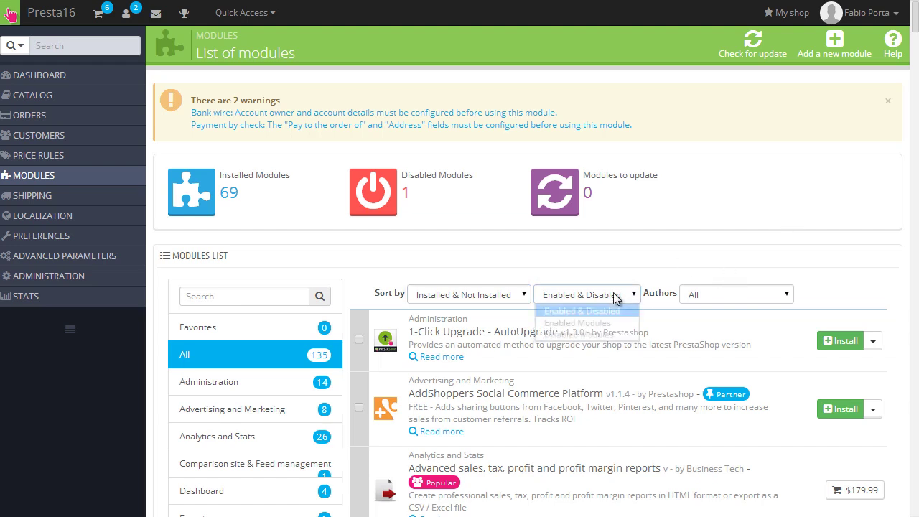
{"action": "left_click", "coordinate": [509, 291]}
{"action": "left_click", "coordinate": [747, 271]}
{"action": "left_click", "coordinate": [741, 293]}
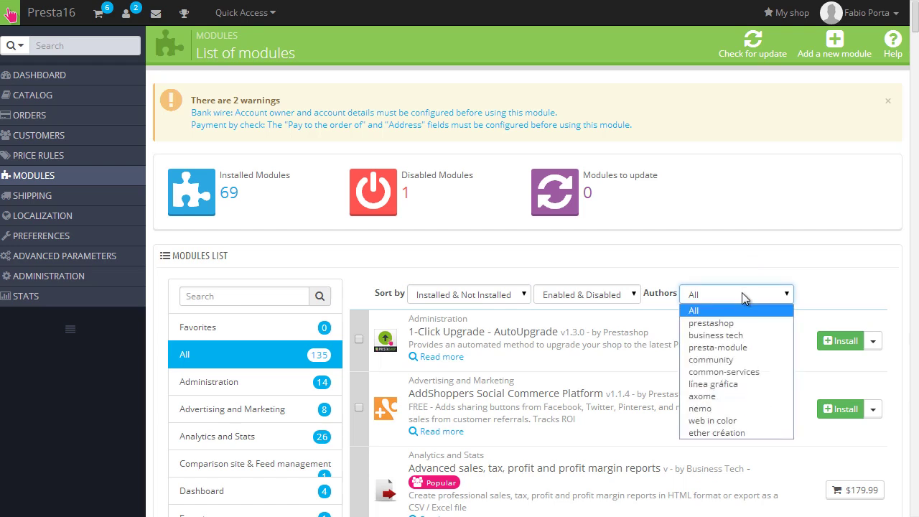
{"action": "left_click", "coordinate": [775, 268]}
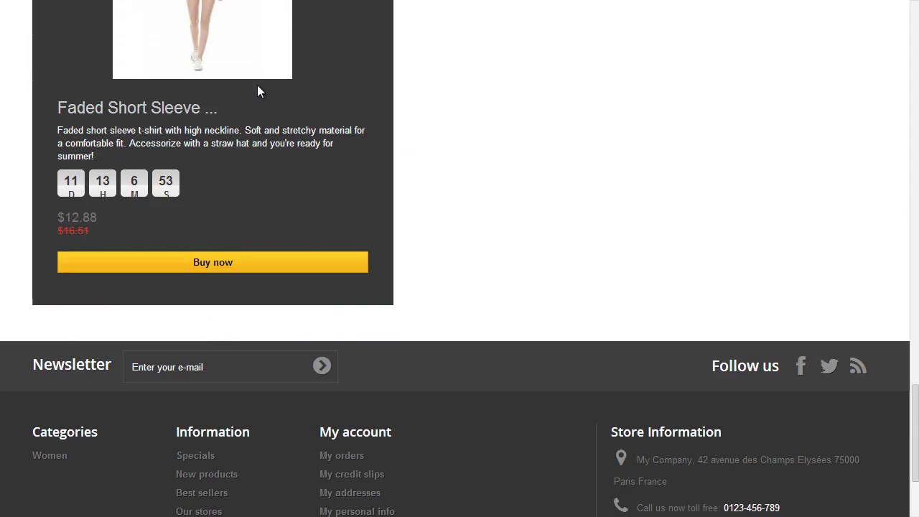
Switch to the shop's front page and point out the Women category in its main navigation
{"action": "scroll", "coordinate": [462, 314], "scroll_direction": "up", "scroll_amount": 10}
{"action": "scroll", "coordinate": [506, 304], "scroll_direction": "up", "scroll_amount": 3}
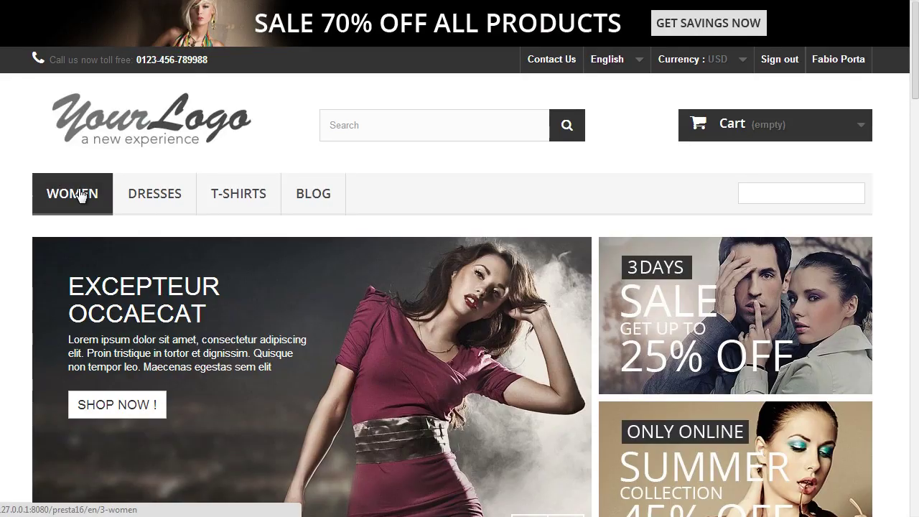
{"action": "mouse_move", "coordinate": [80, 196]}
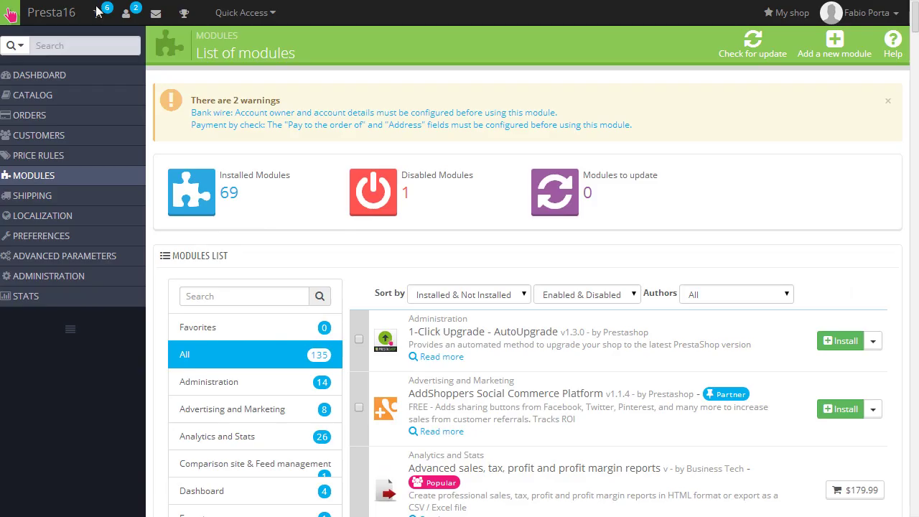
Open the catalog's Women category for editing and examine its thumbnails alongside the Women entry in the shop's front-page navigation
{"action": "mouse_move", "coordinate": [86, 97]}
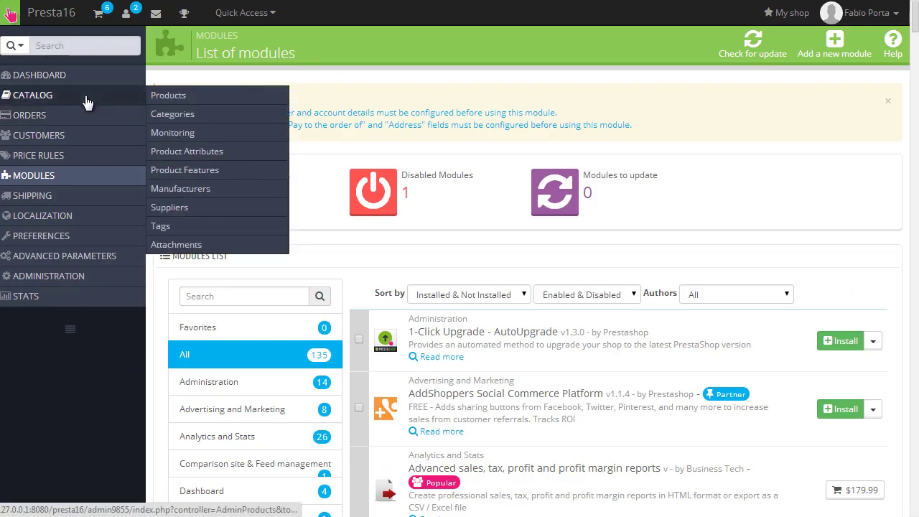
{"action": "left_click", "coordinate": [185, 114]}
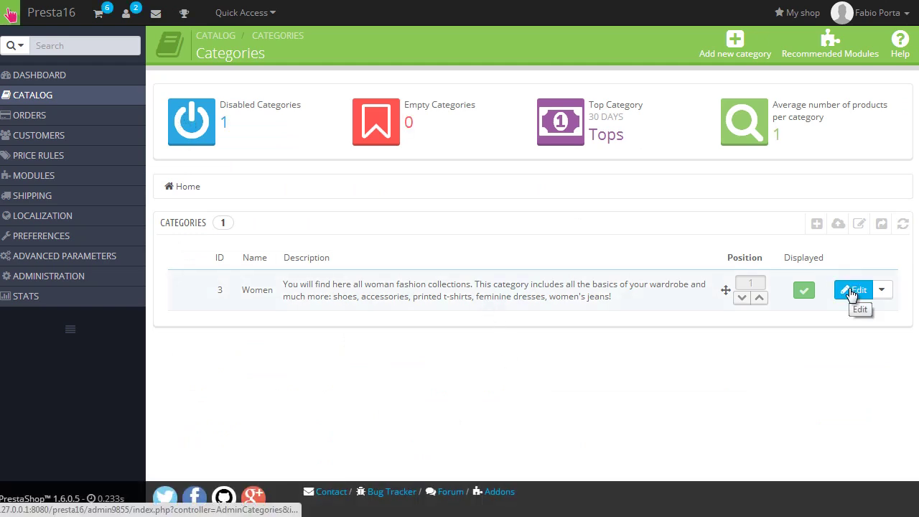
{"action": "left_click", "coordinate": [855, 290]}
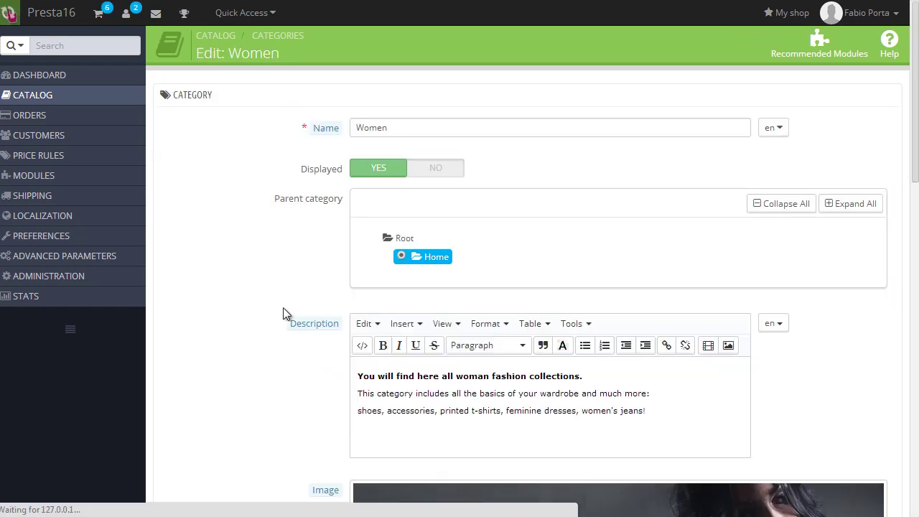
{"action": "scroll", "coordinate": [283, 313], "scroll_direction": "down", "scroll_amount": 8}
{"action": "scroll", "coordinate": [394, 266], "scroll_direction": "down", "scroll_amount": 2}
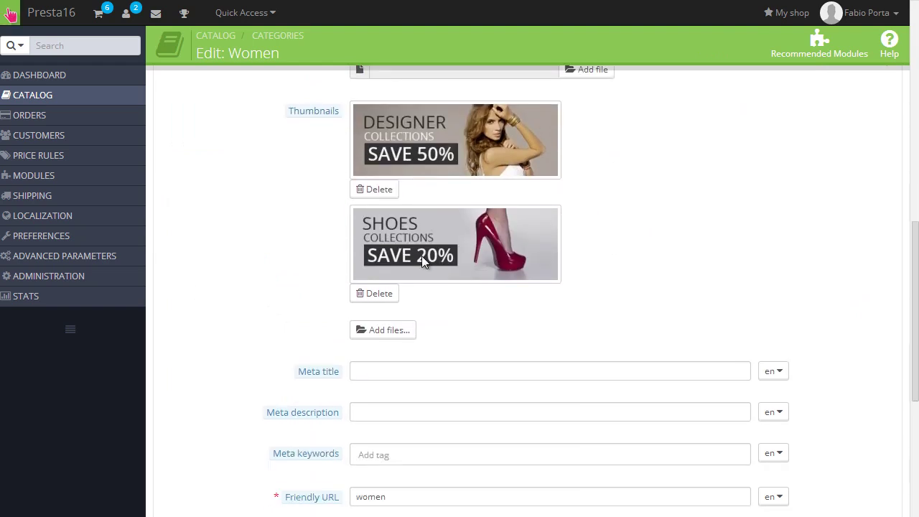
{"action": "scroll", "coordinate": [307, 211], "scroll_direction": "up", "scroll_amount": 2}
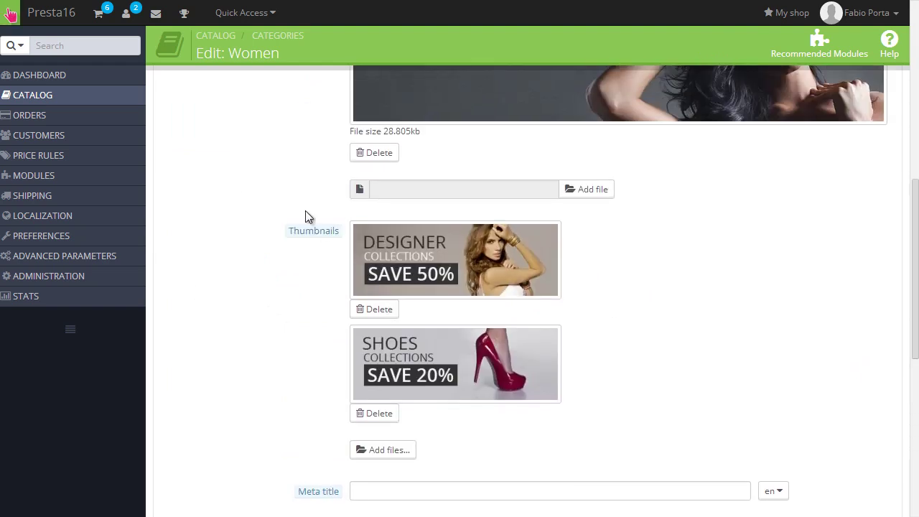
{"action": "mouse_move", "coordinate": [317, 234]}
{"action": "scroll", "coordinate": [317, 232], "scroll_direction": "down", "scroll_amount": 2}
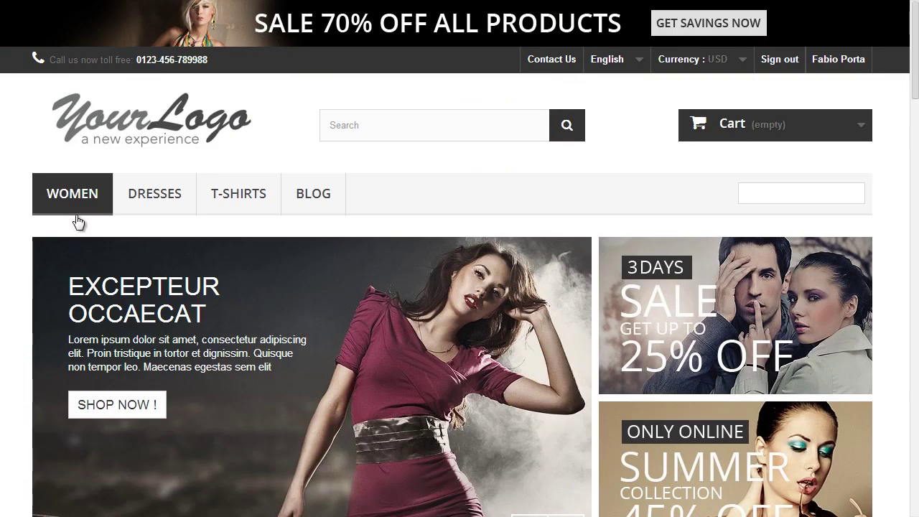
{"action": "mouse_move", "coordinate": [90, 201]}
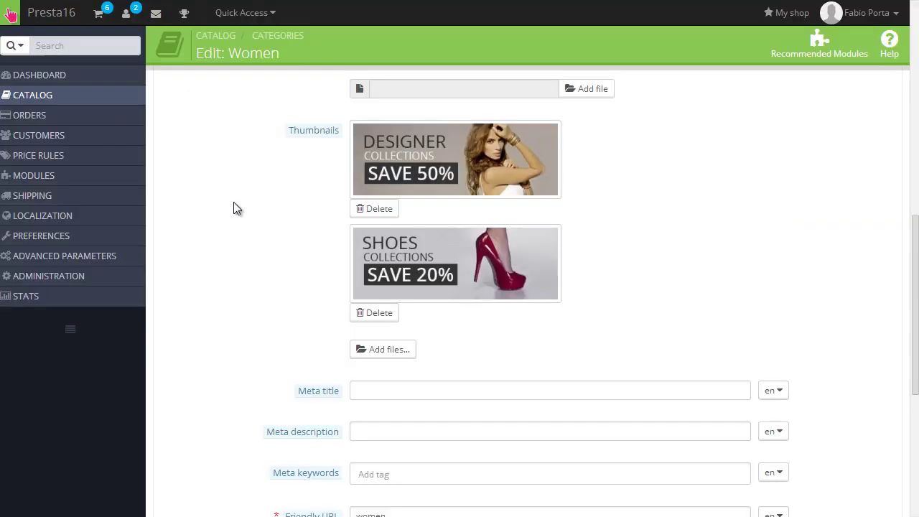
Search the module list for "banner" and open the Banner block configuration with its fields switched to Italiano (Italian)
{"action": "scroll", "coordinate": [233, 204], "scroll_direction": "up", "scroll_amount": 10}
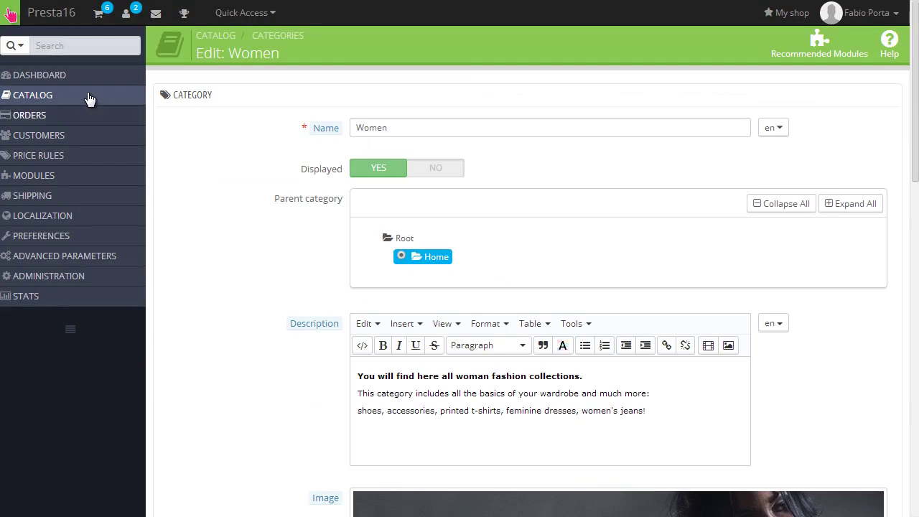
{"action": "mouse_move", "coordinate": [85, 185]}
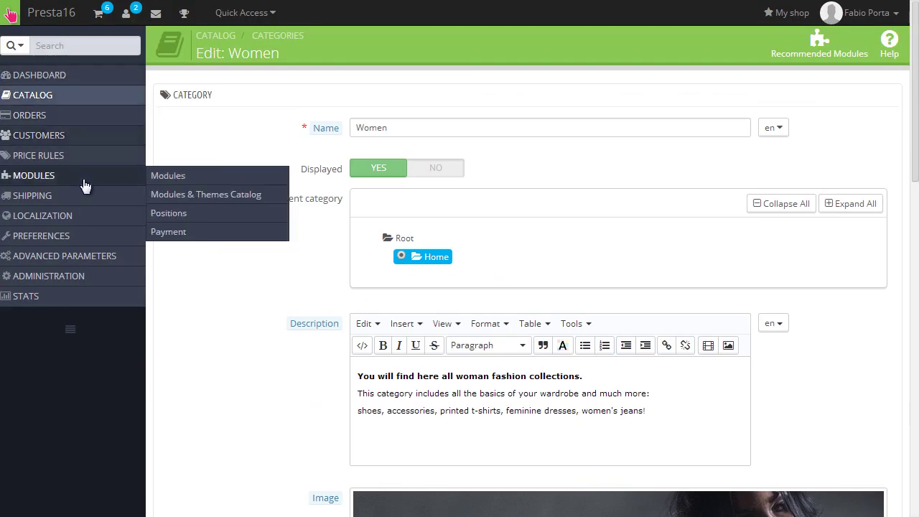
{"action": "left_click", "coordinate": [170, 178]}
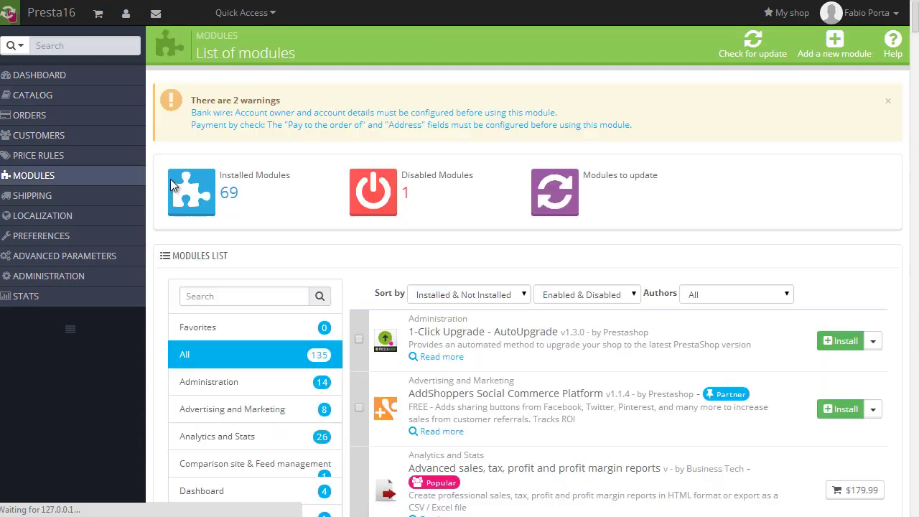
{"action": "left_click", "coordinate": [224, 294]}
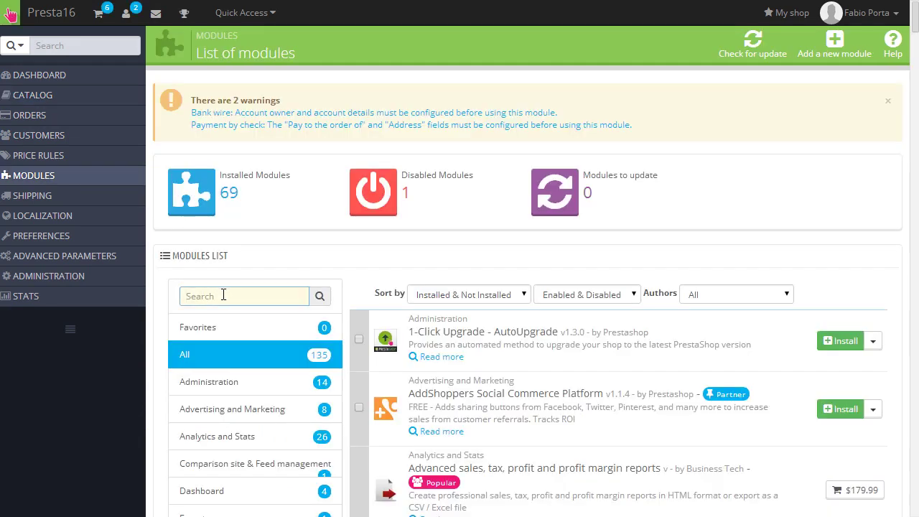
{"action": "type", "text": "banner"}
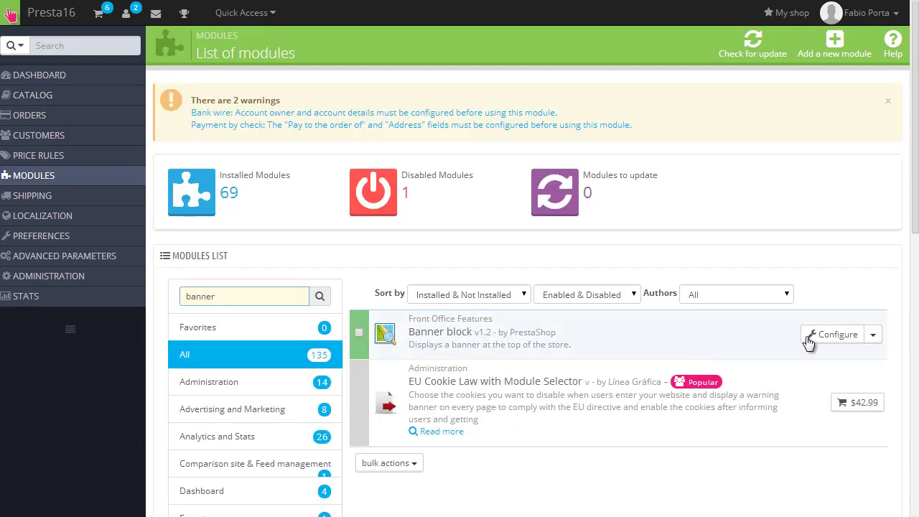
{"action": "left_click", "coordinate": [813, 339]}
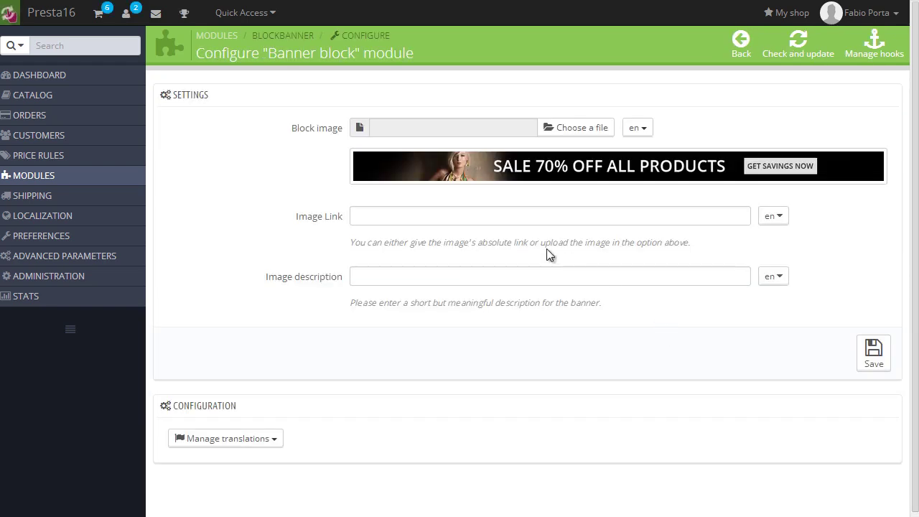
{"action": "left_click", "coordinate": [631, 137]}
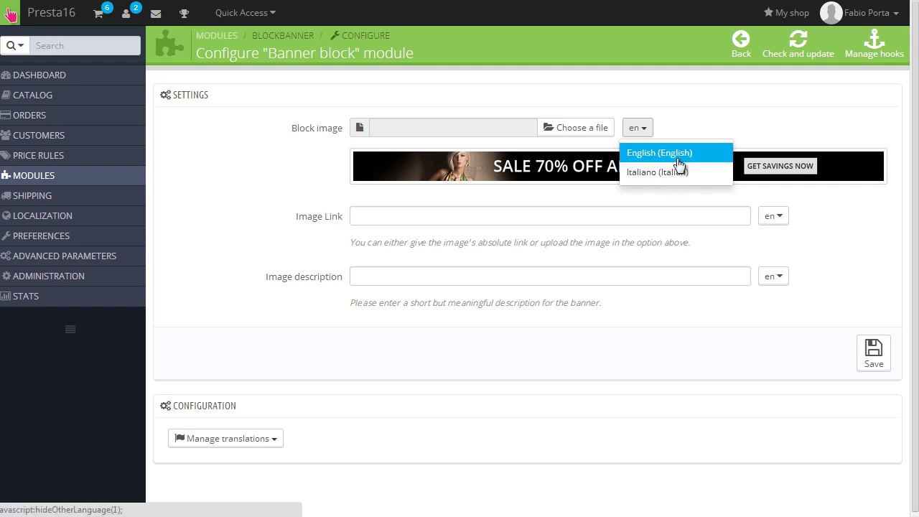
{"action": "left_click", "coordinate": [660, 172]}
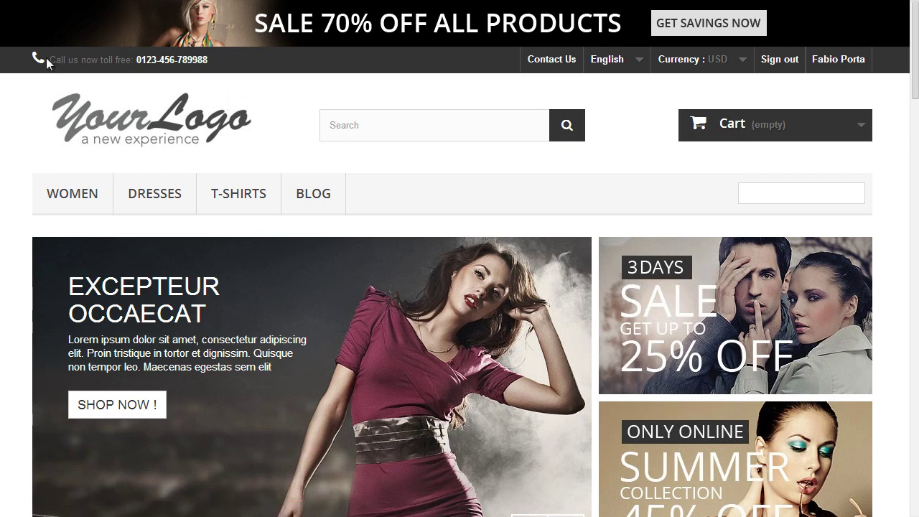
Switch to the shop's front page and point out the toll-free phone number in the header and the one in the footer
{"action": "left_click_drag", "start_coordinate": [49, 58], "coordinate": [221, 68]}
{"action": "left_click", "coordinate": [18, 103]}
{"action": "scroll", "coordinate": [19, 103], "scroll_direction": "down", "scroll_amount": 10}
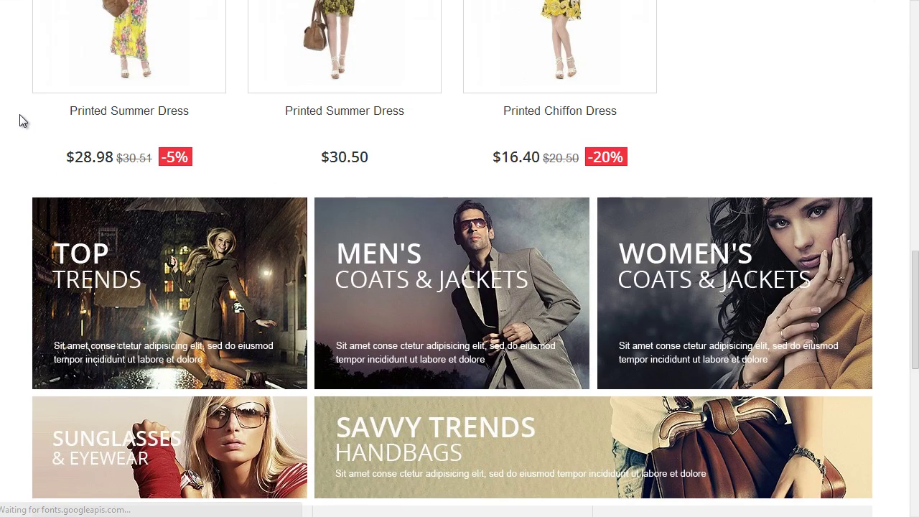
{"action": "scroll", "coordinate": [20, 114], "scroll_direction": "down", "scroll_amount": 10}
{"action": "scroll", "coordinate": [677, 335], "scroll_direction": "down", "scroll_amount": 3}
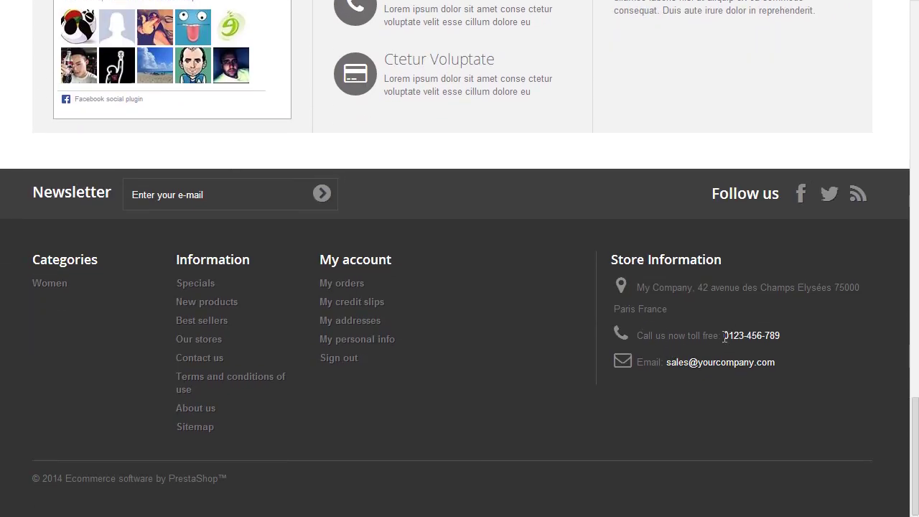
{"action": "scroll", "coordinate": [787, 336], "scroll_direction": "up", "scroll_amount": 15}
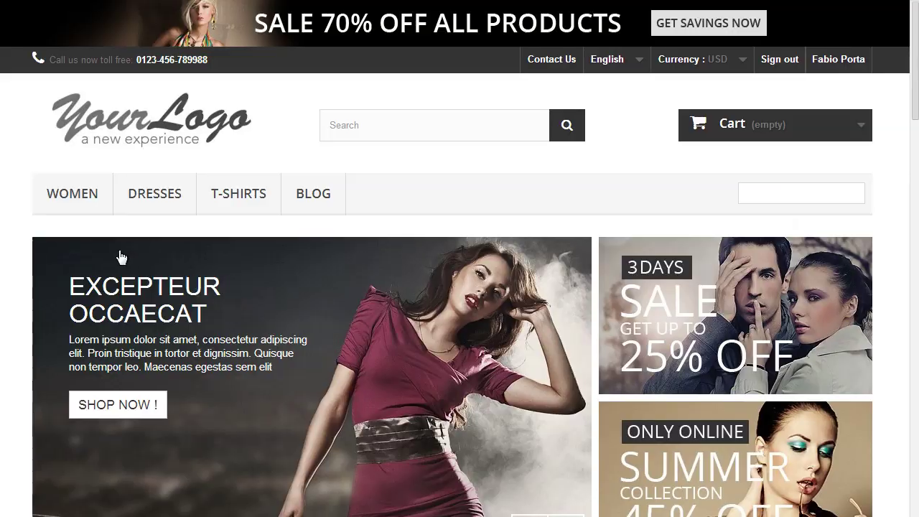
{"action": "scroll", "coordinate": [146, 88], "scroll_direction": "down", "scroll_amount": 15}
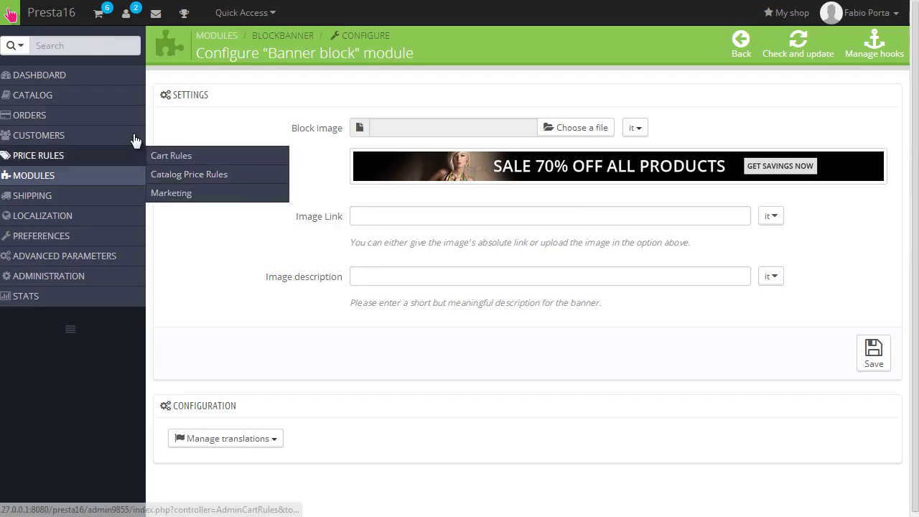
Return to the module list, search for "contact" and open the configuration of the Contact block module
{"action": "mouse_move", "coordinate": [117, 177]}
{"action": "left_click", "coordinate": [177, 180]}
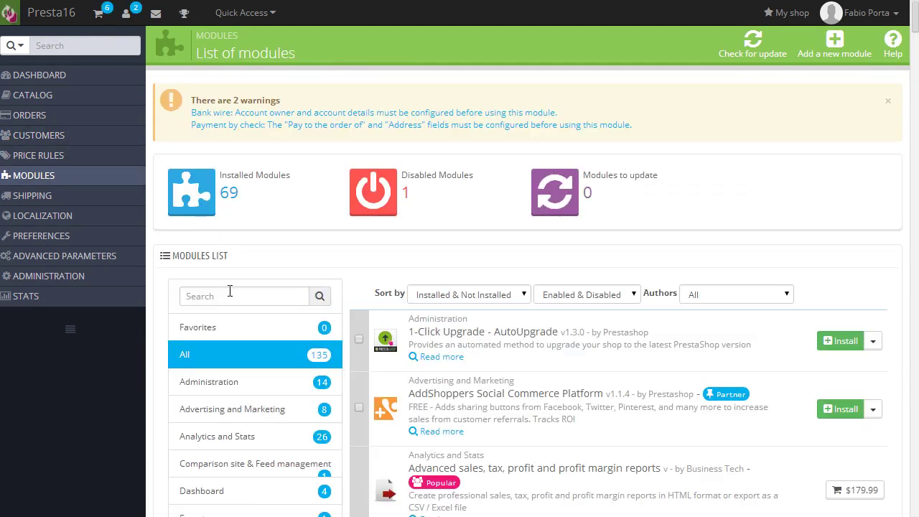
{"action": "left_click", "coordinate": [230, 295]}
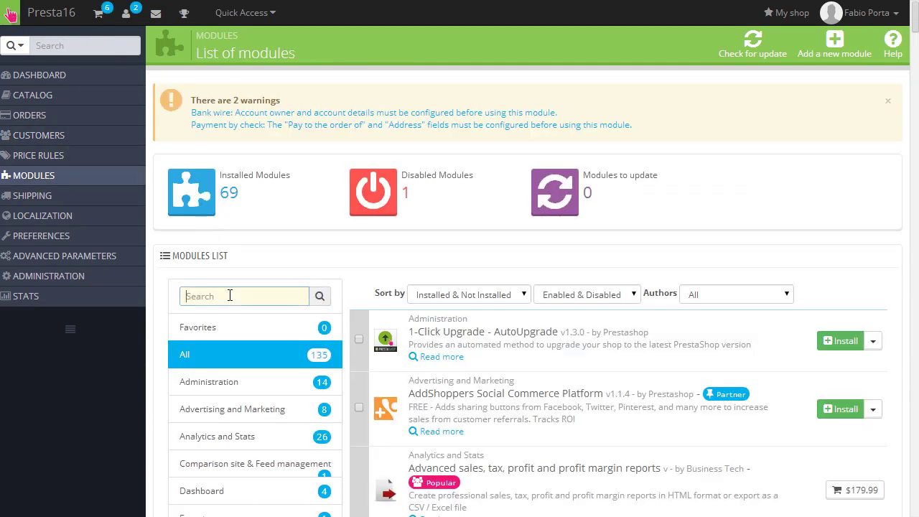
{"action": "type", "text": "contact"}
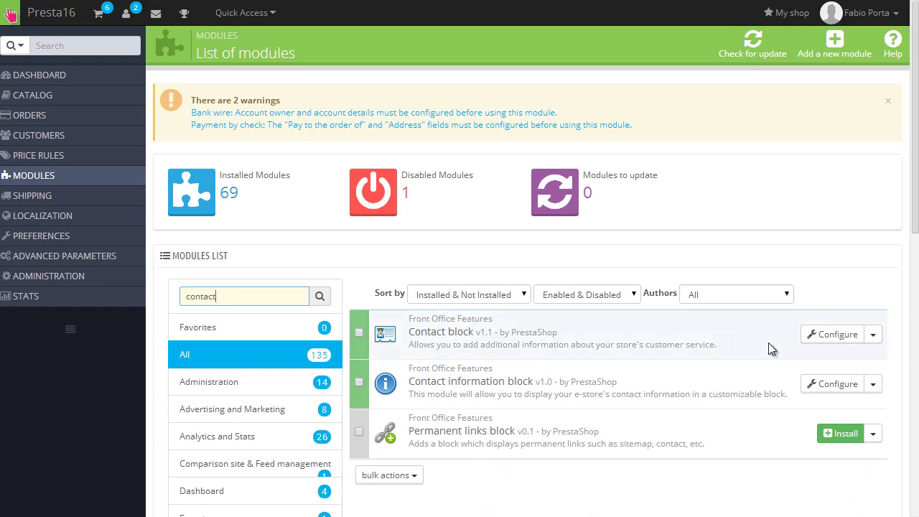
{"action": "left_click", "coordinate": [824, 343]}
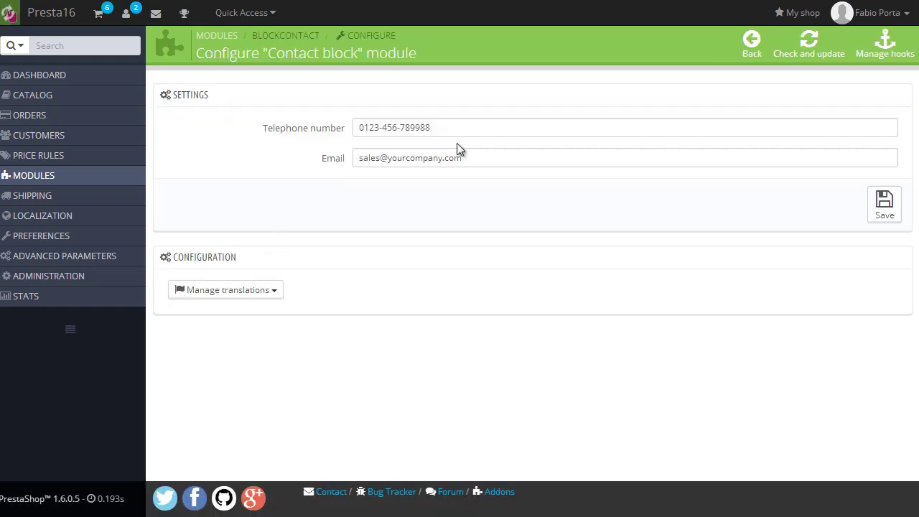
Change the Contact block's telephone number, save it and check the header and footer of the shop's front page
{"action": "left_click", "coordinate": [457, 127]}
{"action": "type", "text": "98854534"}
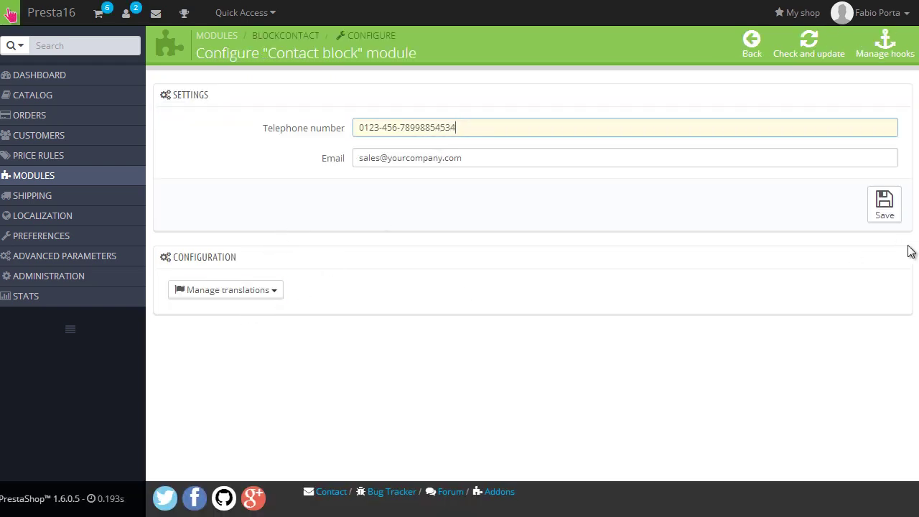
{"action": "left_click", "coordinate": [874, 217]}
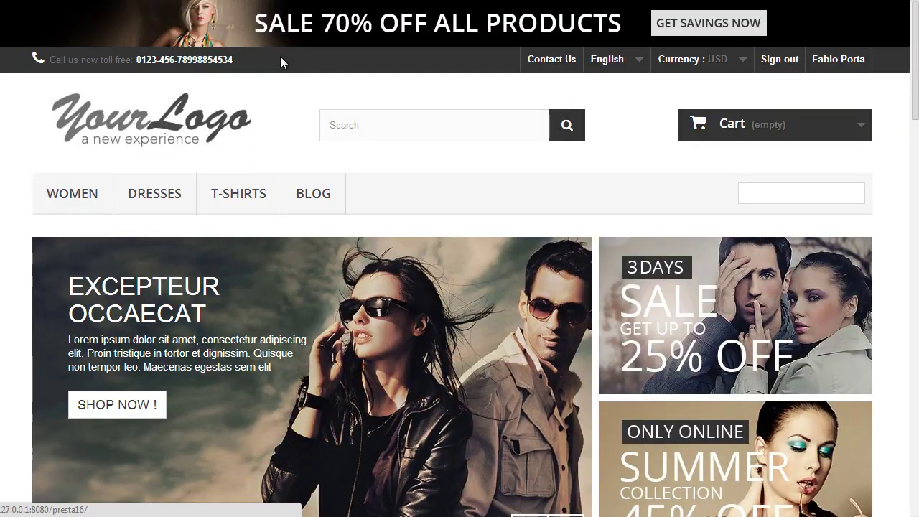
{"action": "scroll", "coordinate": [509, 302], "scroll_direction": "down", "scroll_amount": 15}
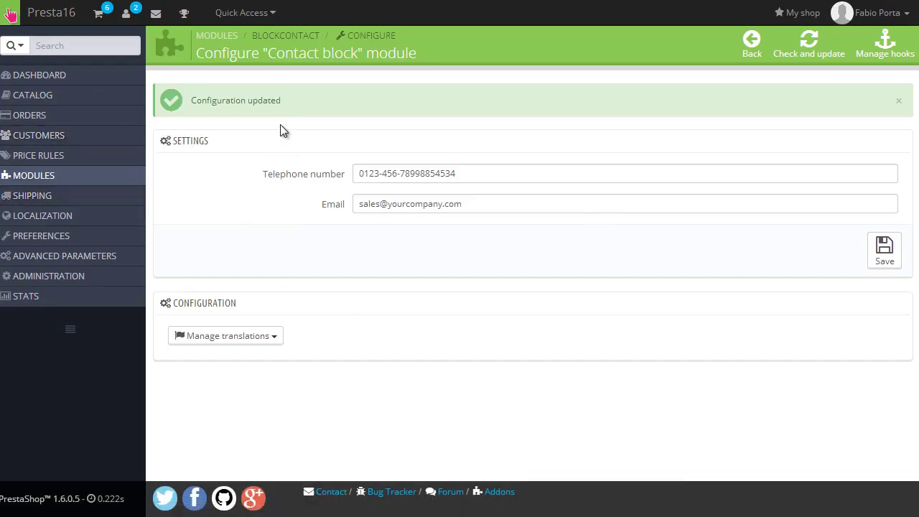
Change and save the phone number in the Contact information block module, and reload the shop's front page to check the footer
{"action": "mouse_move", "coordinate": [55, 182]}
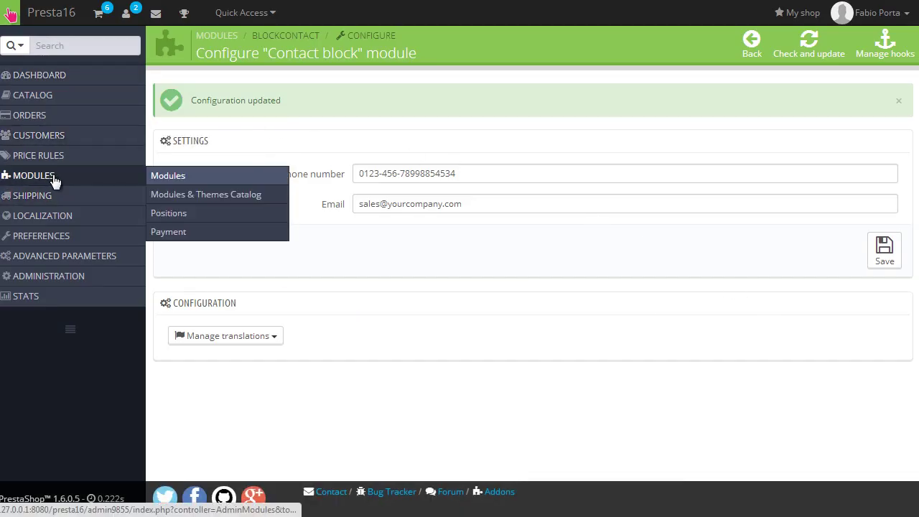
{"action": "left_click", "coordinate": [752, 42]}
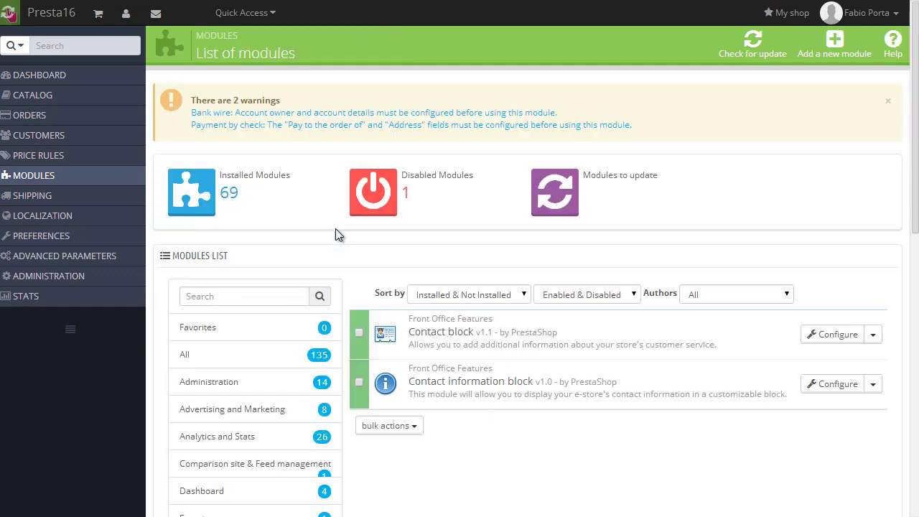
{"action": "left_click", "coordinate": [845, 386]}
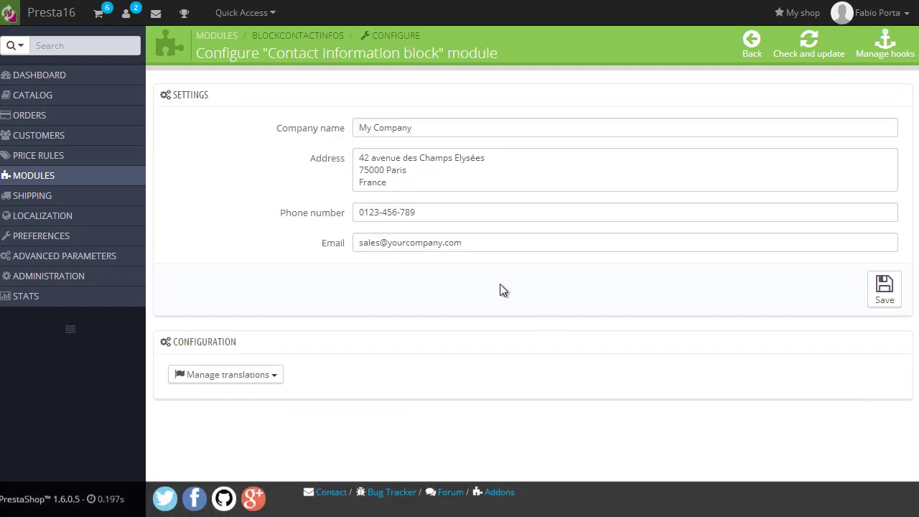
{"action": "left_click", "coordinate": [441, 214]}
{"action": "type", "text": "2222"}
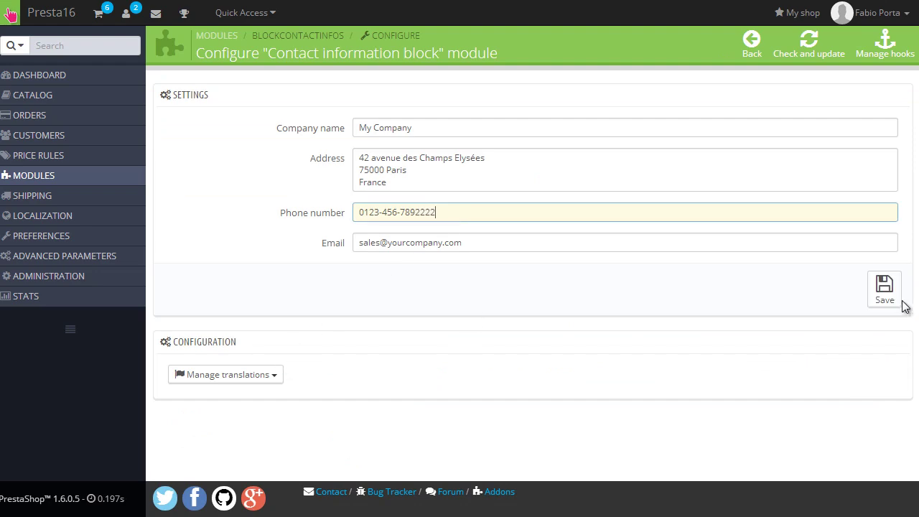
{"action": "left_click", "coordinate": [887, 294]}
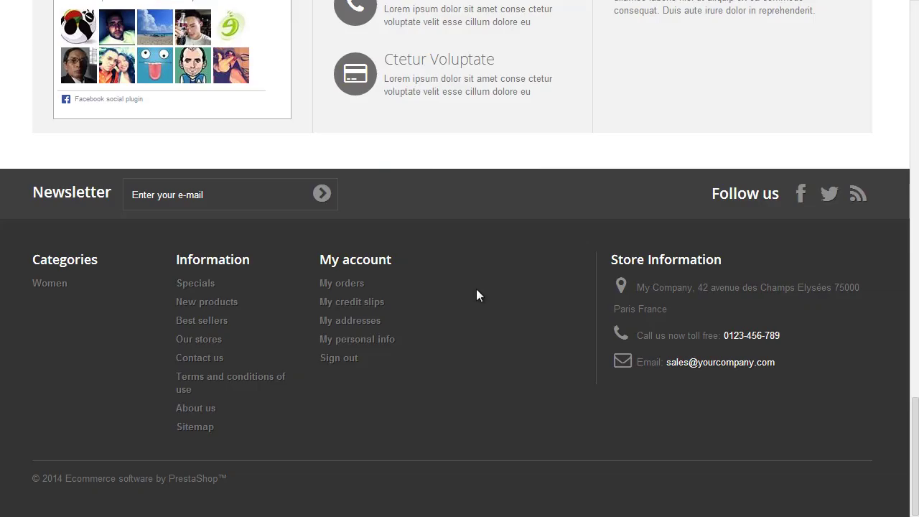
{"action": "key", "text": "F5"}
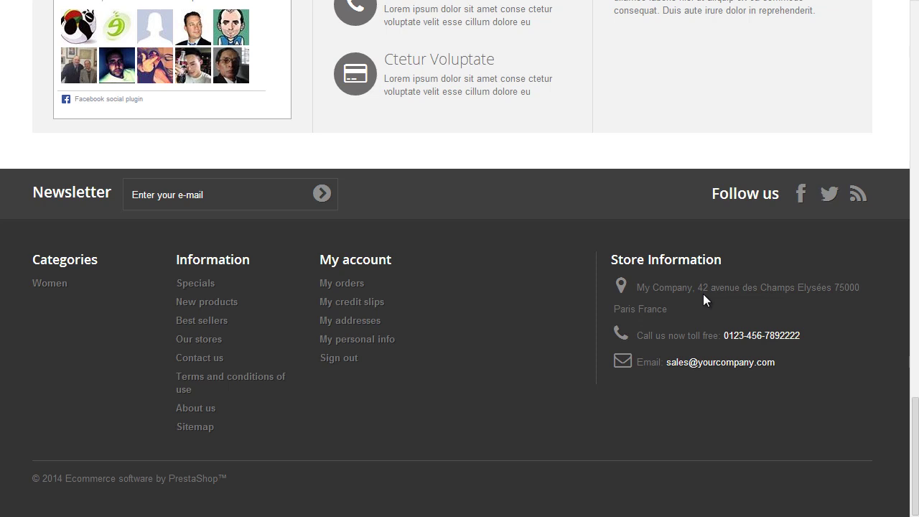
Narrow the browser window to mobile width and look through the responsive layout of the shop's front page
{"action": "scroll", "coordinate": [702, 293], "scroll_direction": "up", "scroll_amount": 20}
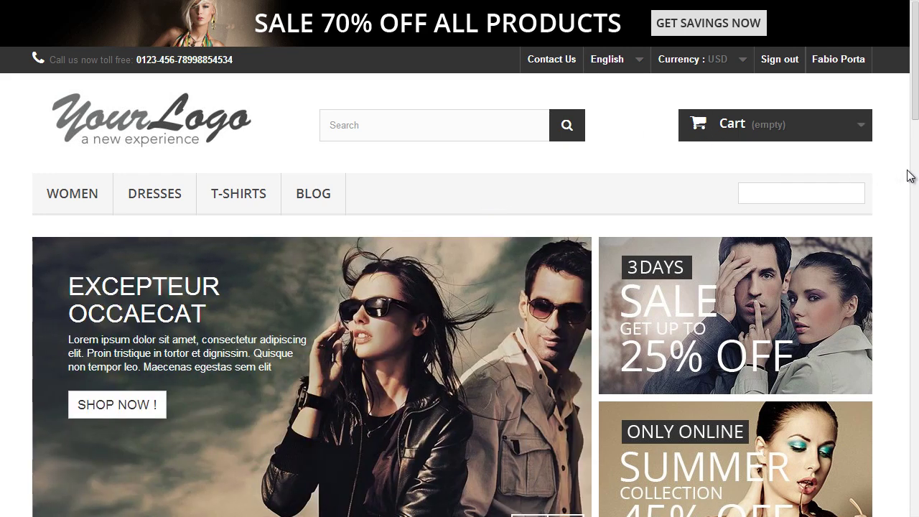
{"action": "left_click_drag", "start_coordinate": [917, 176], "coordinate": [135, 177]}
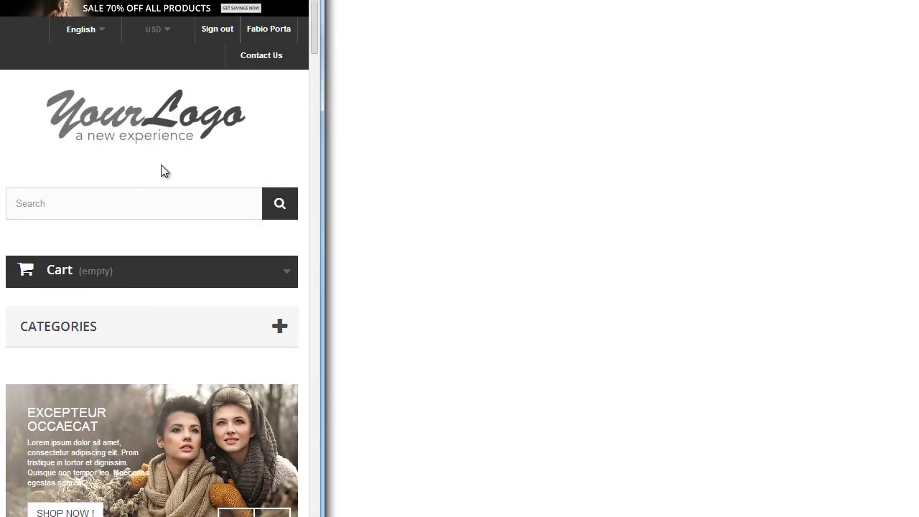
{"action": "scroll", "coordinate": [162, 169], "scroll_direction": "down", "scroll_amount": 20}
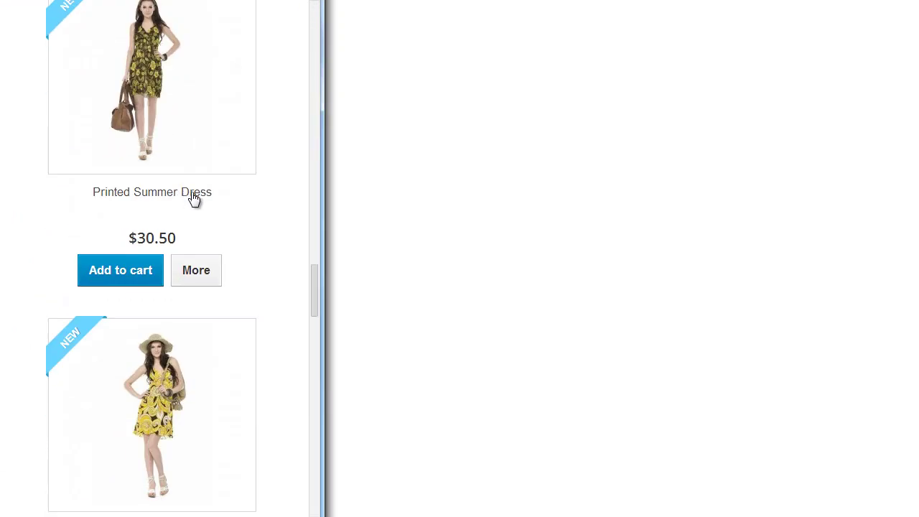
Widen the browser window back to full desktop width and look over the front page down to the New Arrivals products
{"action": "scroll", "coordinate": [226, 195], "scroll_direction": "up", "scroll_amount": 20}
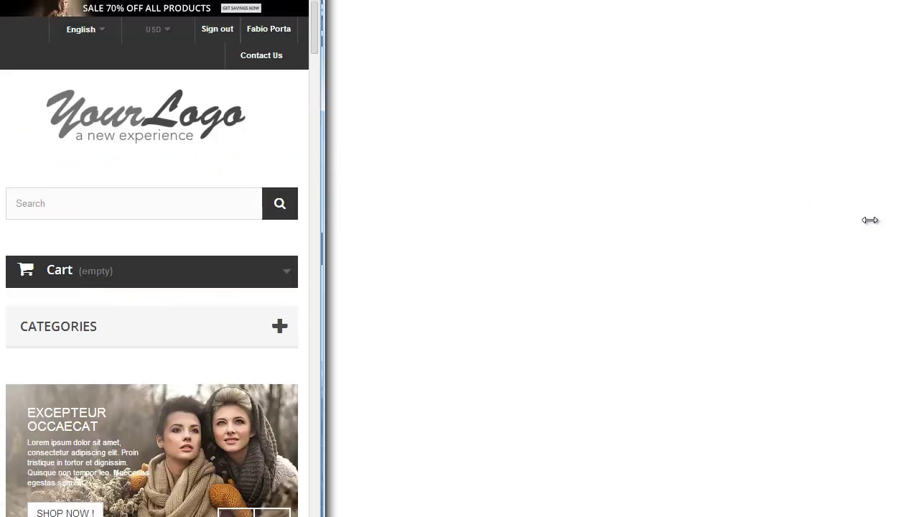
{"action": "left_click_drag", "start_coordinate": [899, 223], "coordinate": [916, 222]}
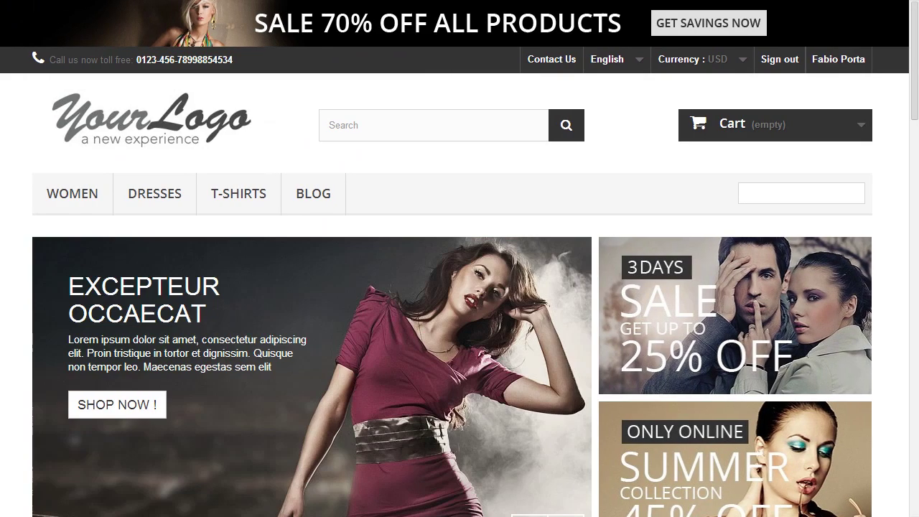
{"action": "scroll", "coordinate": [3, 247], "scroll_direction": "down", "scroll_amount": 4}
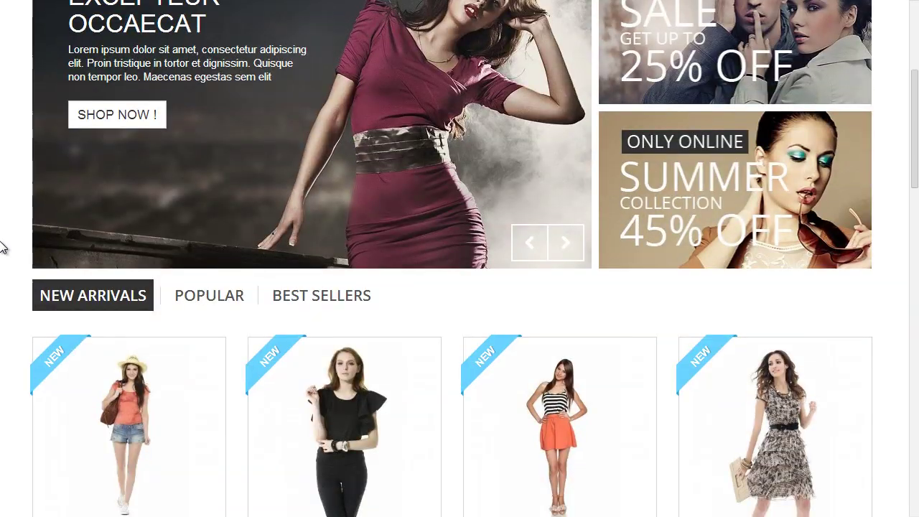
{"action": "scroll", "coordinate": [3, 247], "scroll_direction": "down", "scroll_amount": 2}
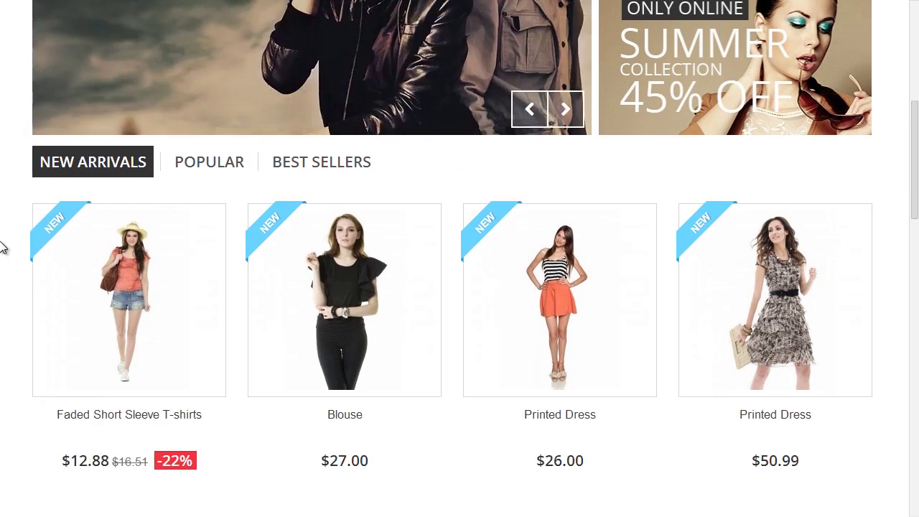
Add the Faded Short Sleeve T-shirts from New Arrivals to the cart and close the cart confirmation
{"action": "mouse_move", "coordinate": [58, 289]}
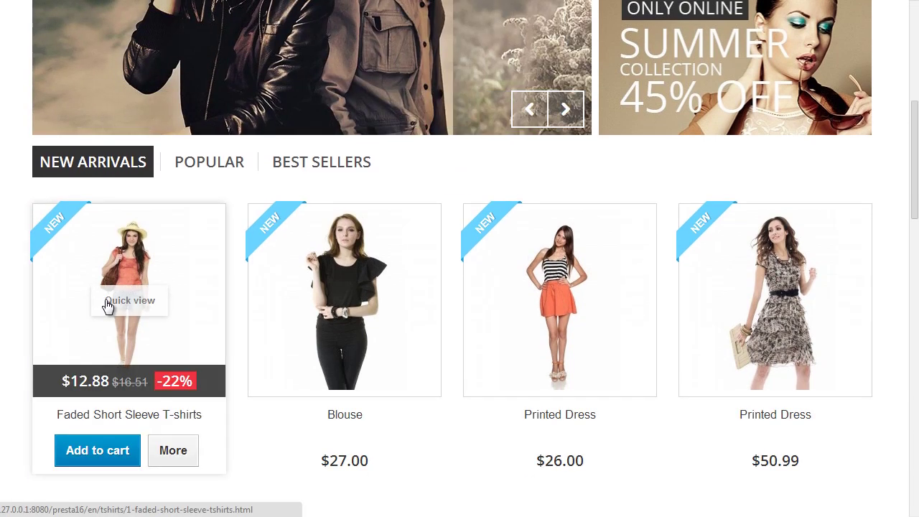
{"action": "scroll", "coordinate": [108, 301], "scroll_direction": "down", "scroll_amount": 1}
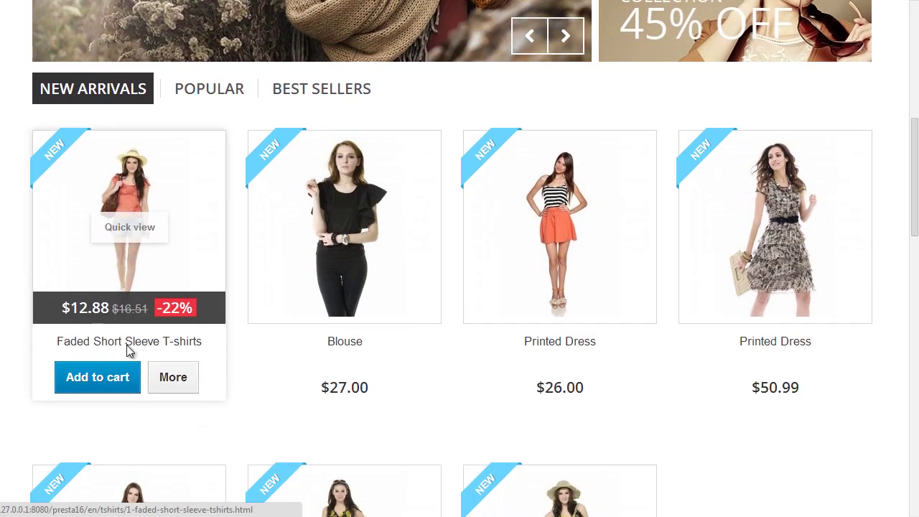
{"action": "left_click", "coordinate": [98, 391]}
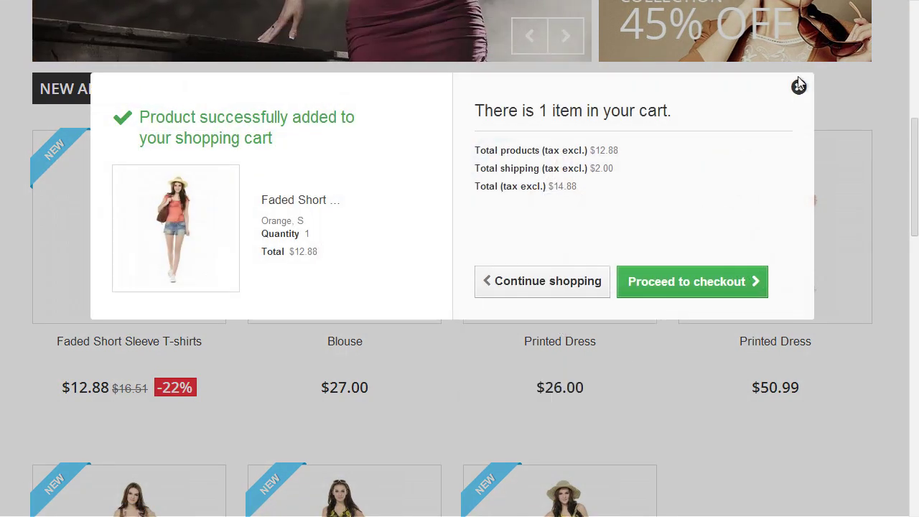
{"action": "left_click", "coordinate": [799, 87]}
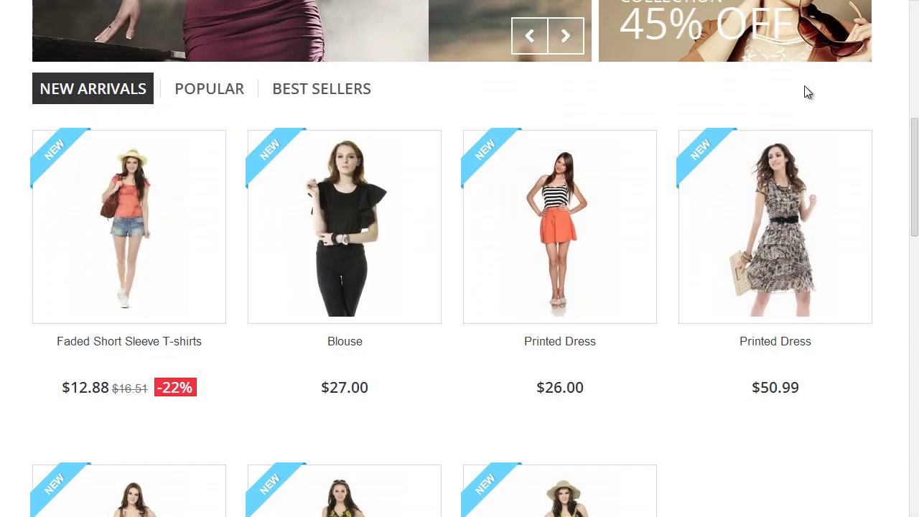